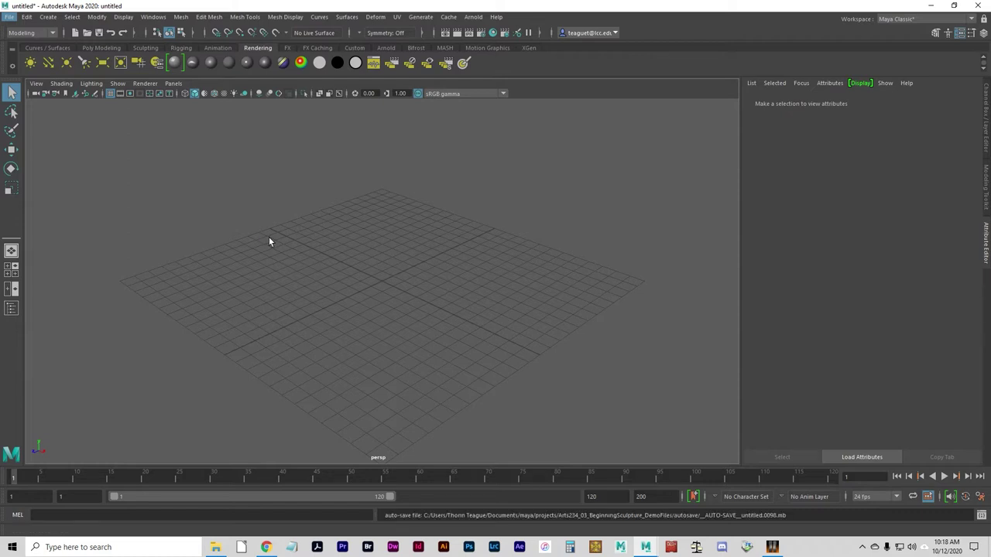
Set the current project to Arts234_05_ShadersMaterials_DemoFiles
click(10, 17)
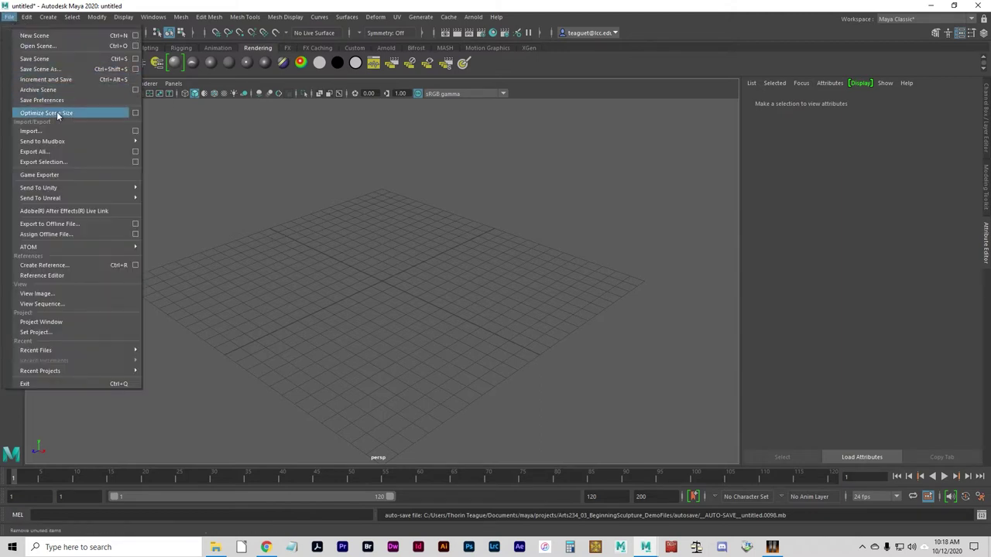
click(88, 333)
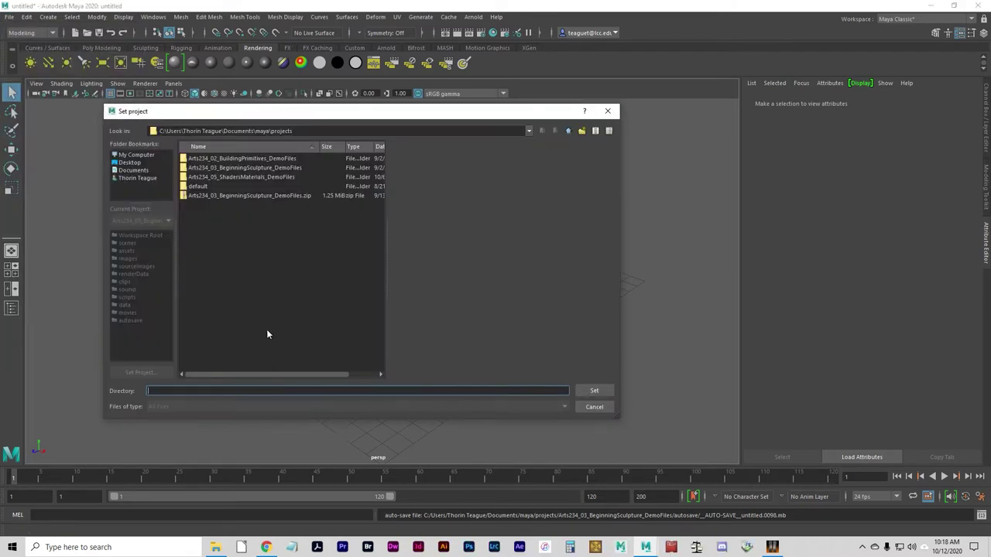
click(246, 178)
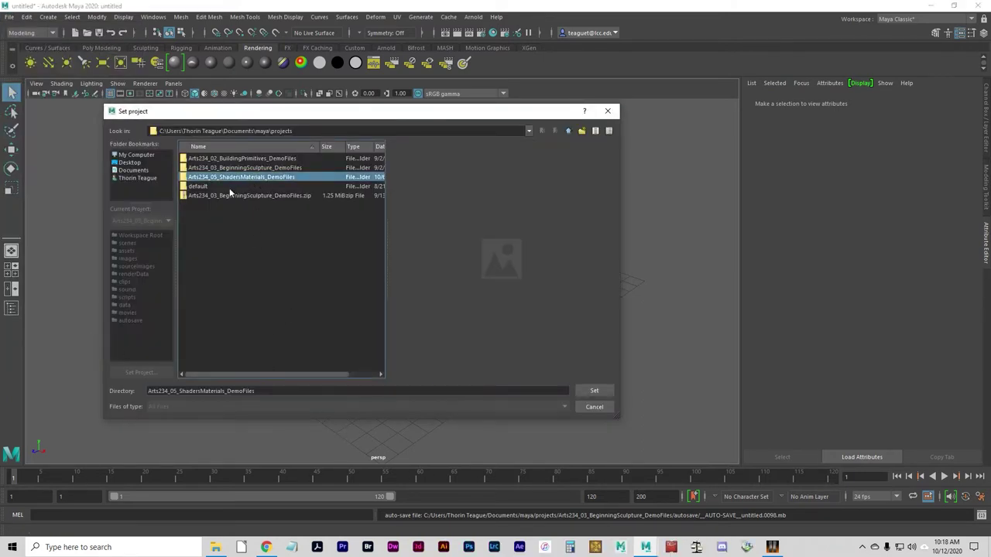
click(602, 390)
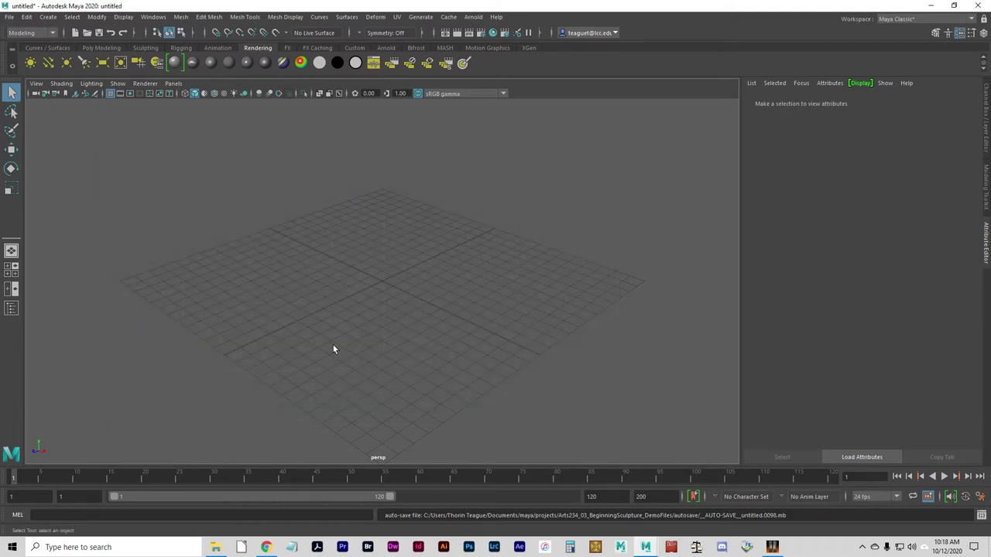
Open the 3ShapesTexture.ma scene, discarding changes to the untitled scene
key(ctrl+o)
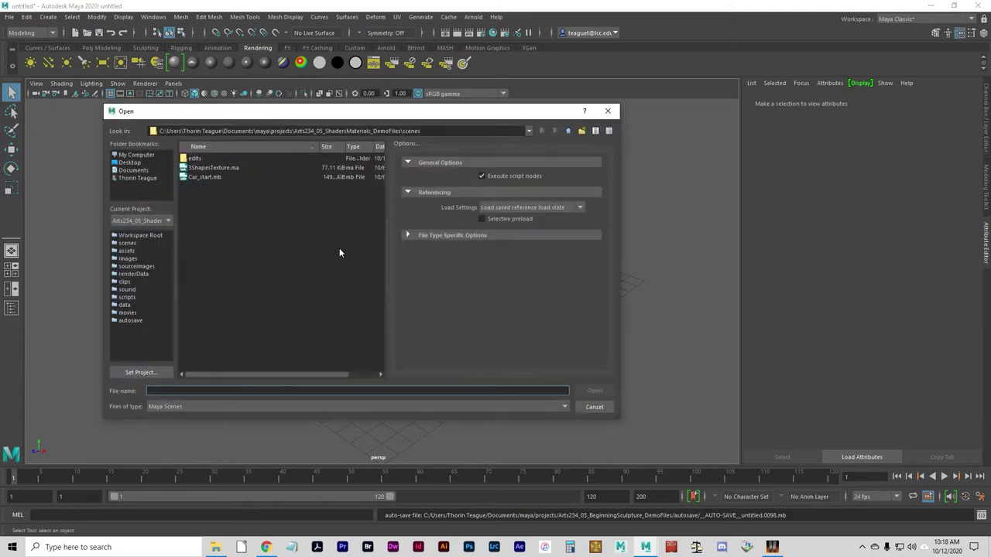
click(220, 168)
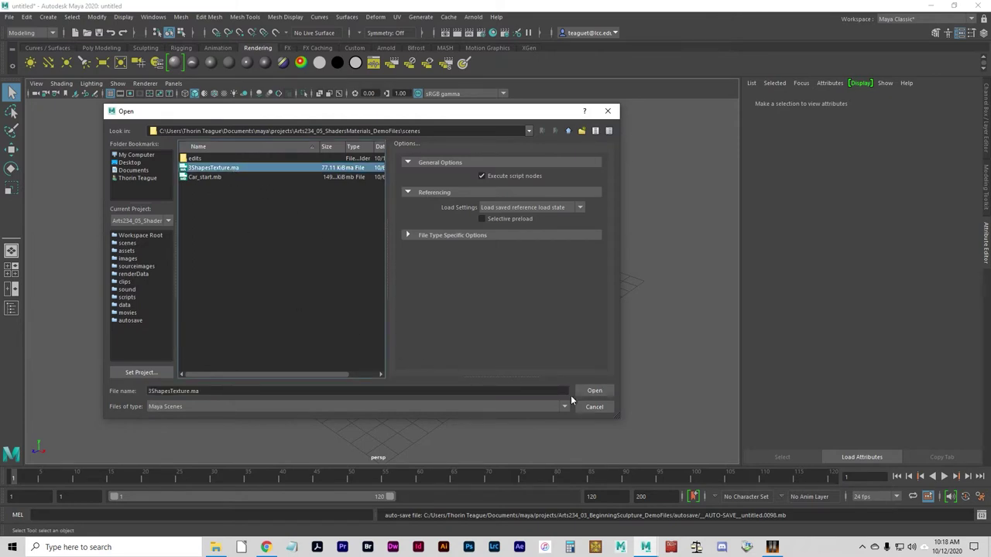
click(593, 391)
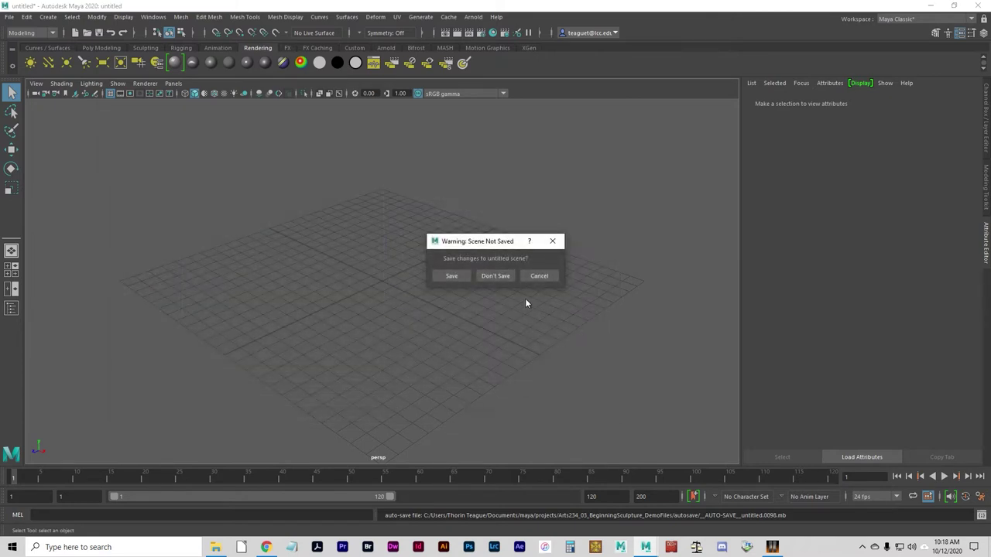
click(507, 277)
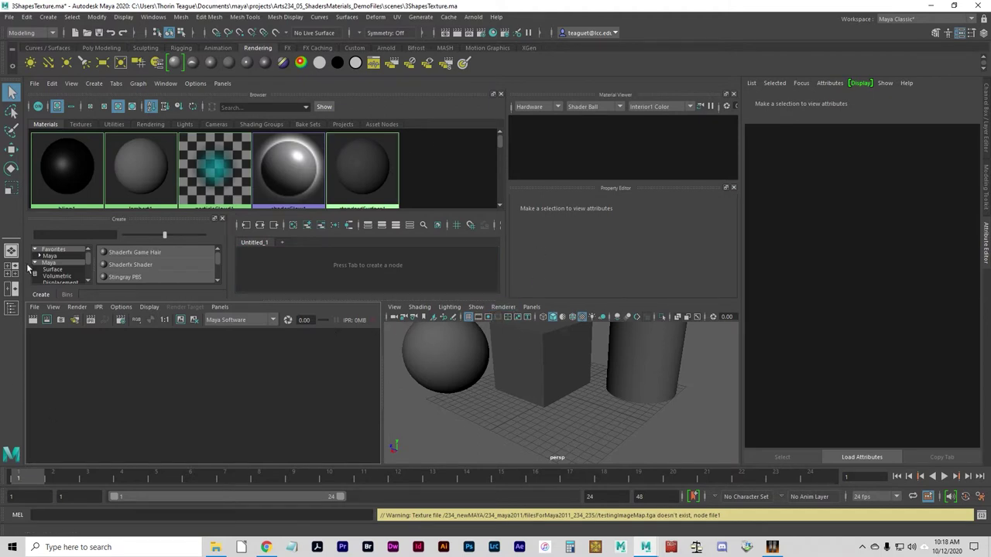
Switch to one perspective view, frame all, and inspect the cube, sphere and cylinder
click(11, 250)
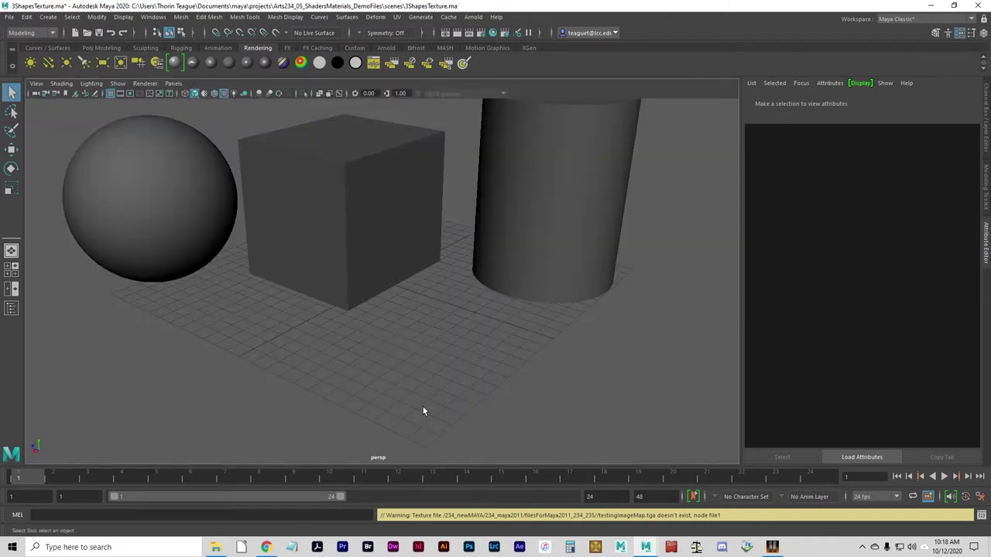
key(a)
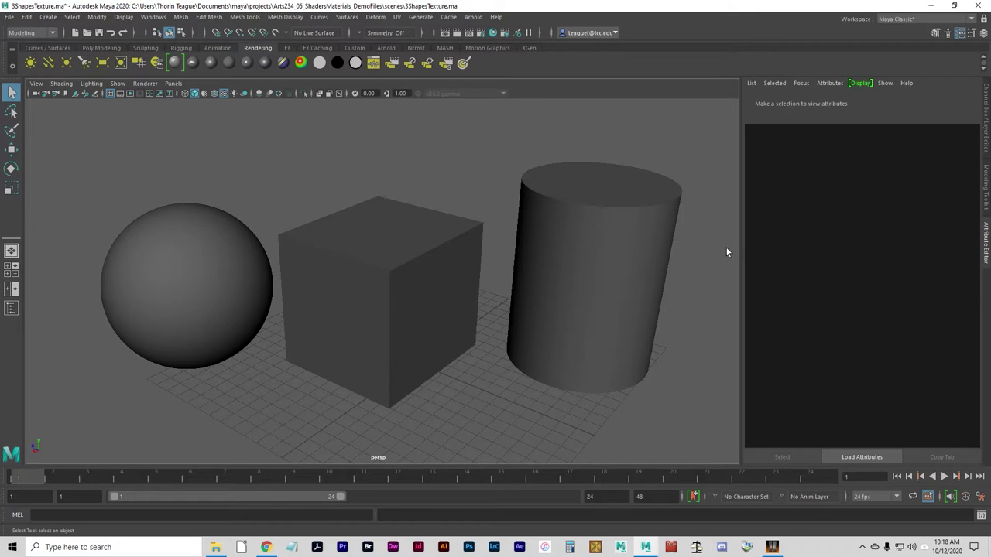
click(374, 355)
click(173, 294)
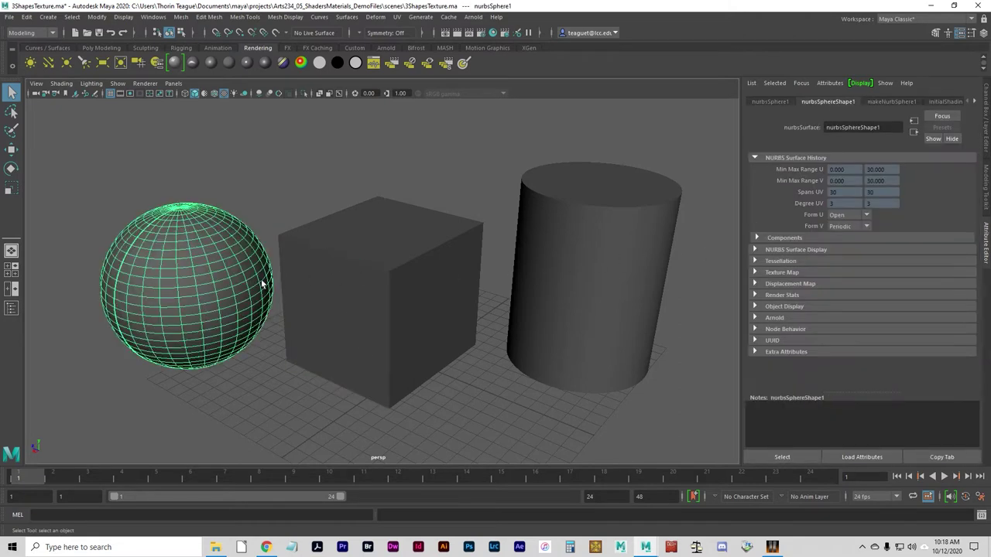
click(588, 303)
click(473, 443)
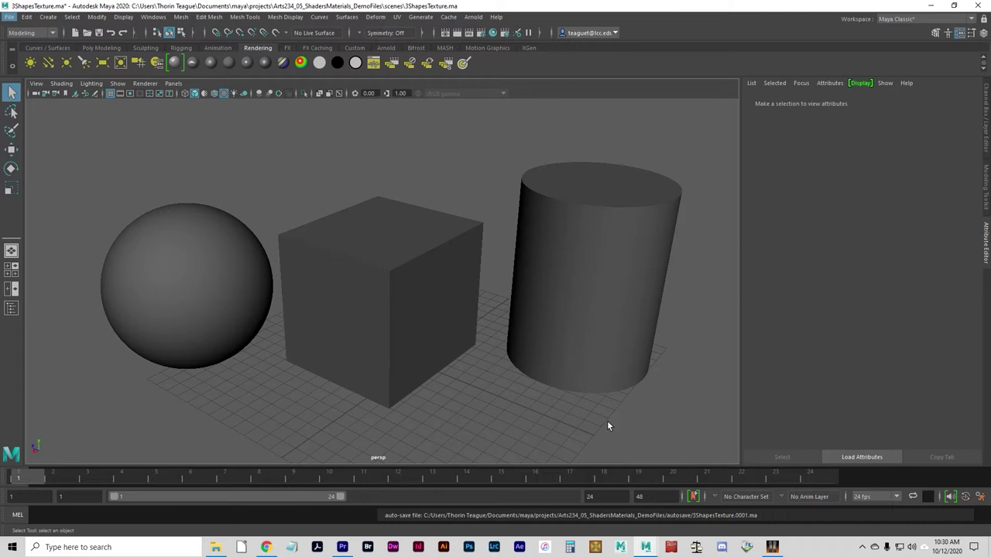
Assign a new Blinn material, blinn2, to the sphere from its right-click menu
click(132, 272)
right_click(212, 282)
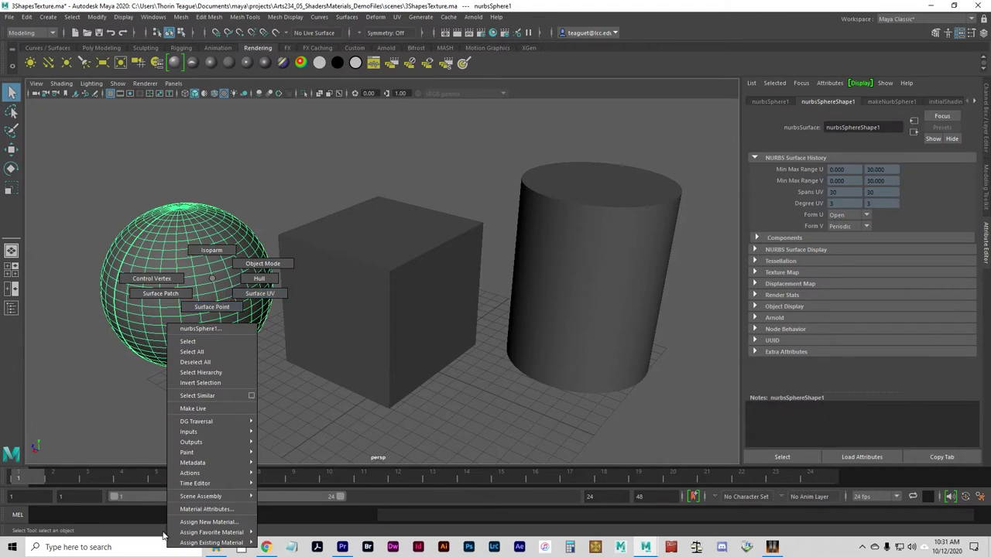
click(221, 522)
click(431, 246)
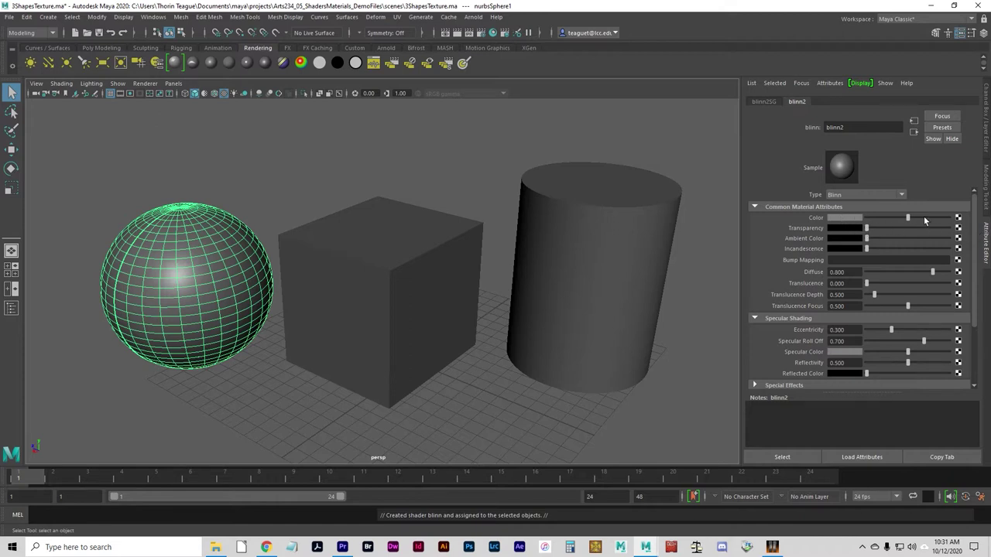
key(ctrl)
key(ctrl)
Map a 2D Fractal texture, fractal1, onto blinn2's Color
click(957, 218)
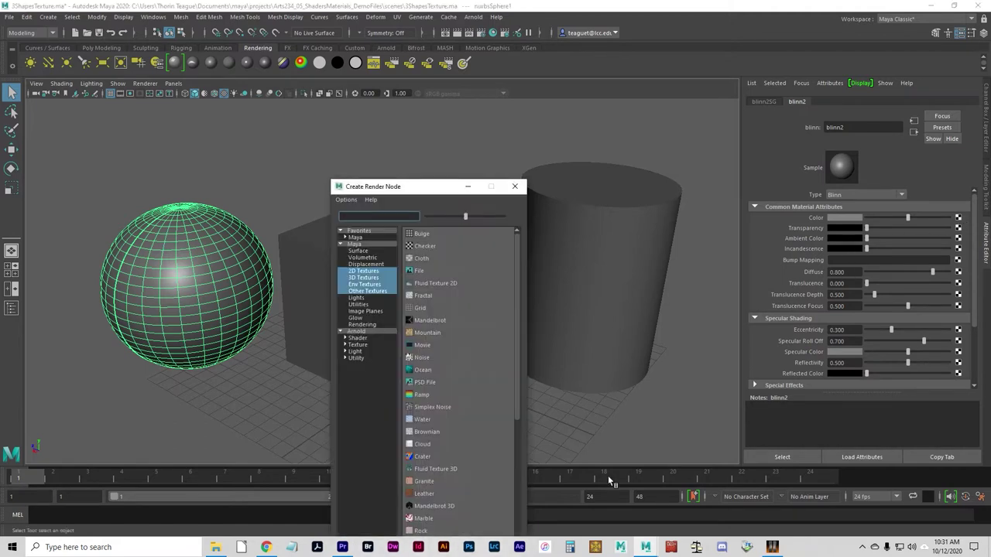
drag(411, 190, 356, 108)
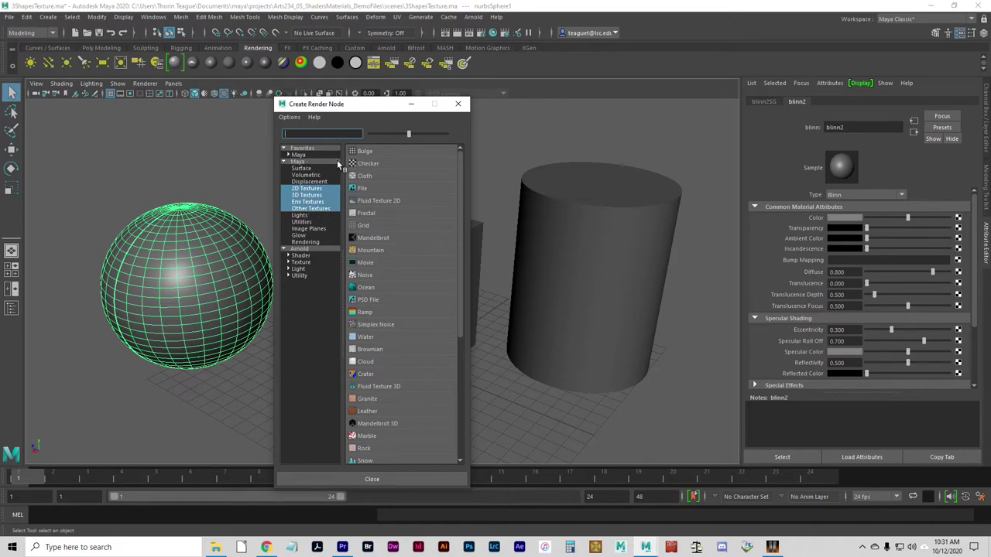
scroll(379, 379, down, 2)
scroll(381, 377, up, 2)
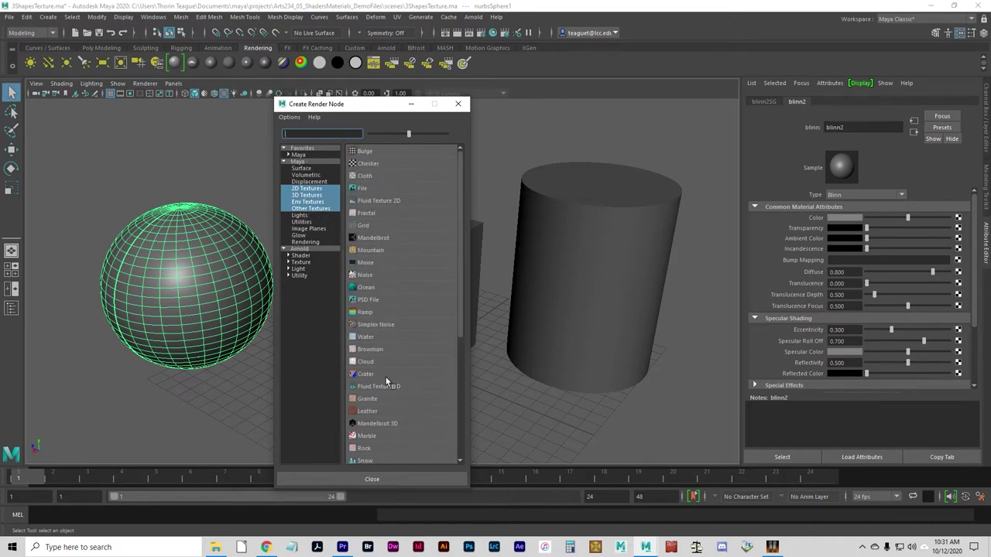
click(369, 191)
click(367, 302)
click(364, 188)
scroll(395, 369, down, 5)
scroll(401, 373, up, 5)
click(307, 189)
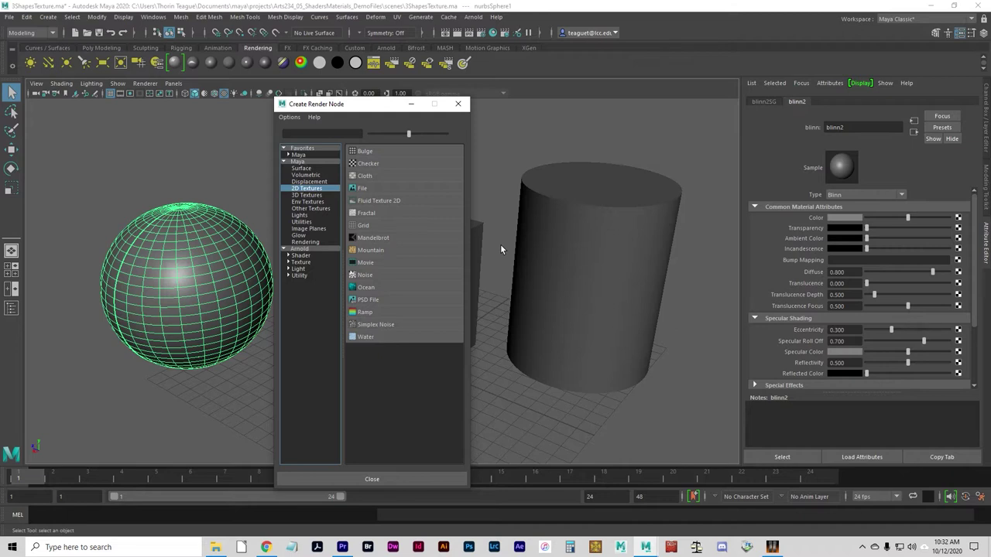
click(375, 212)
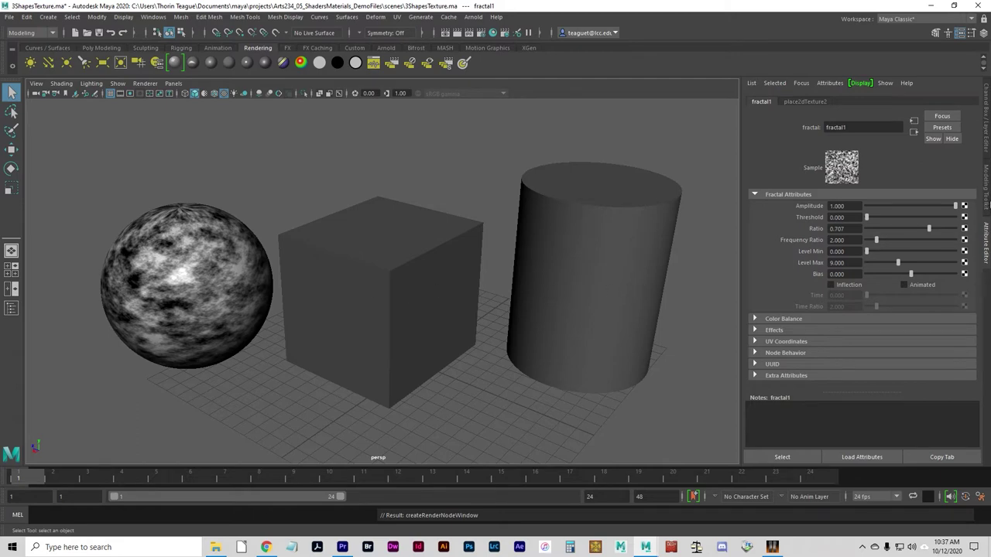
Try a Checker texture on the fractal's Amplitude, then undo it
click(965, 206)
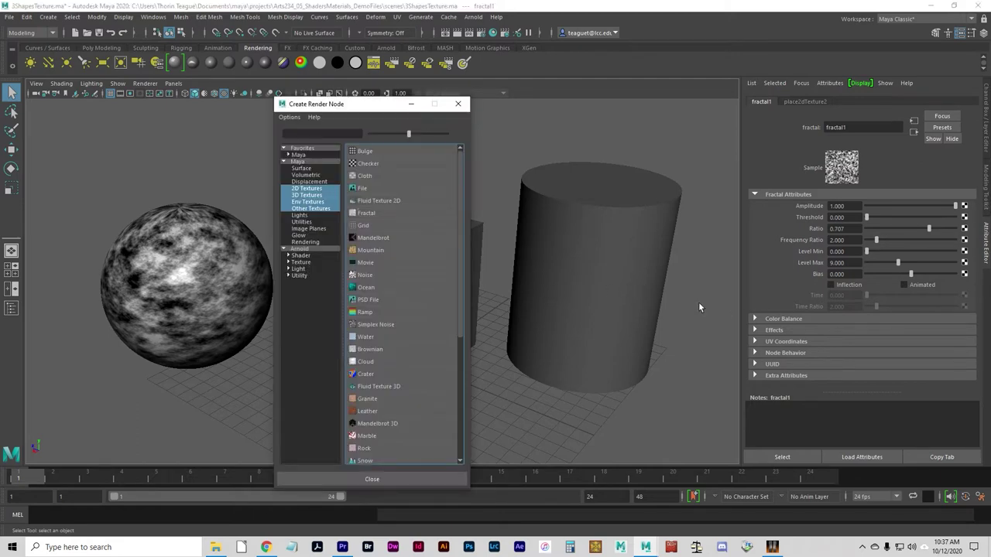
click(363, 164)
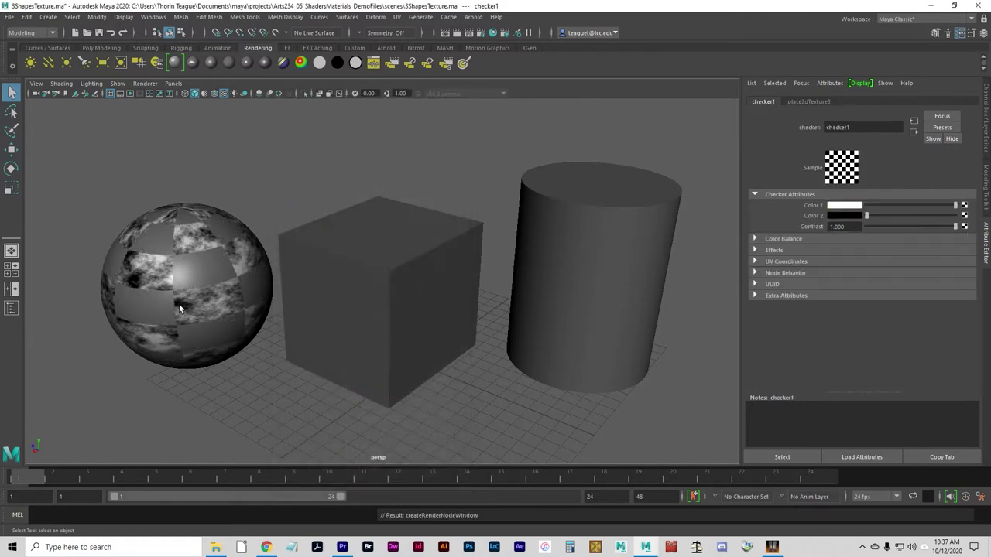
key(ctrl+z)
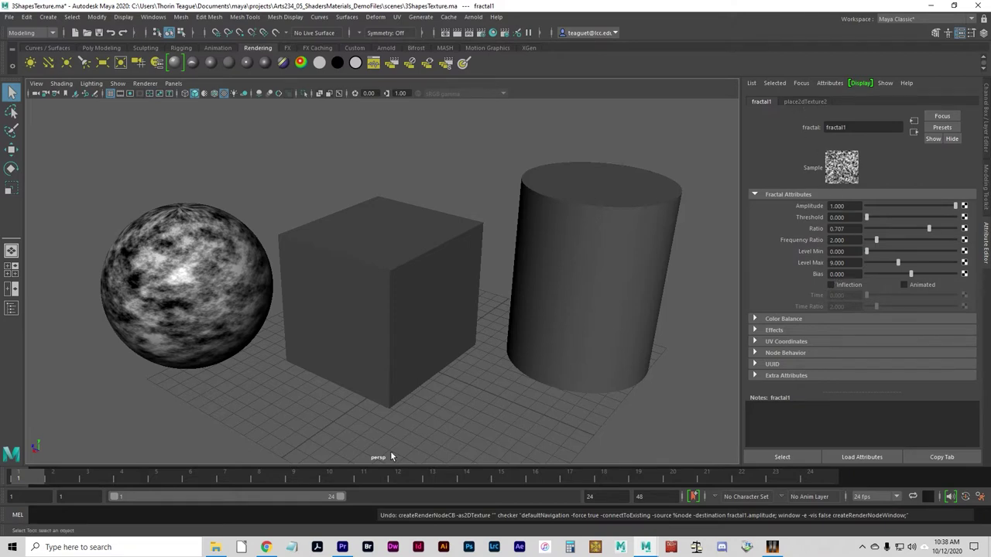
Reselect the sphere and inspect the fractal texture connected to blinn2's Color
click(226, 343)
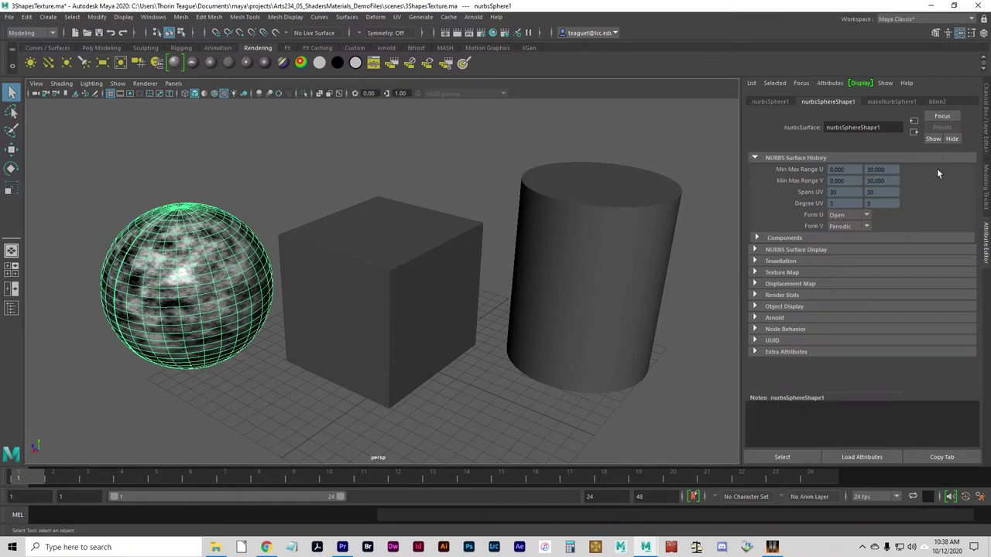
click(938, 103)
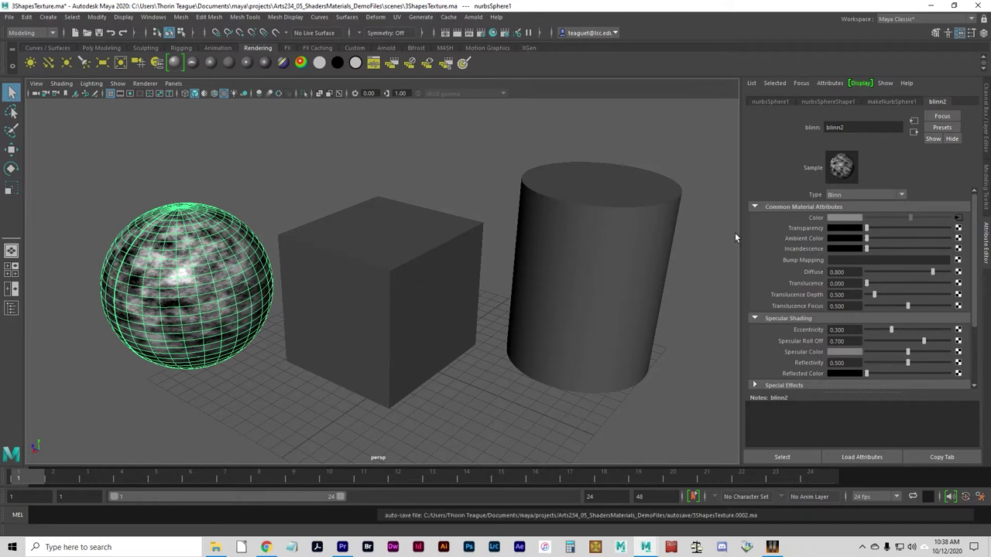
click(959, 220)
click(959, 219)
click(959, 220)
click(959, 220)
click(959, 220)
click(143, 417)
click(218, 278)
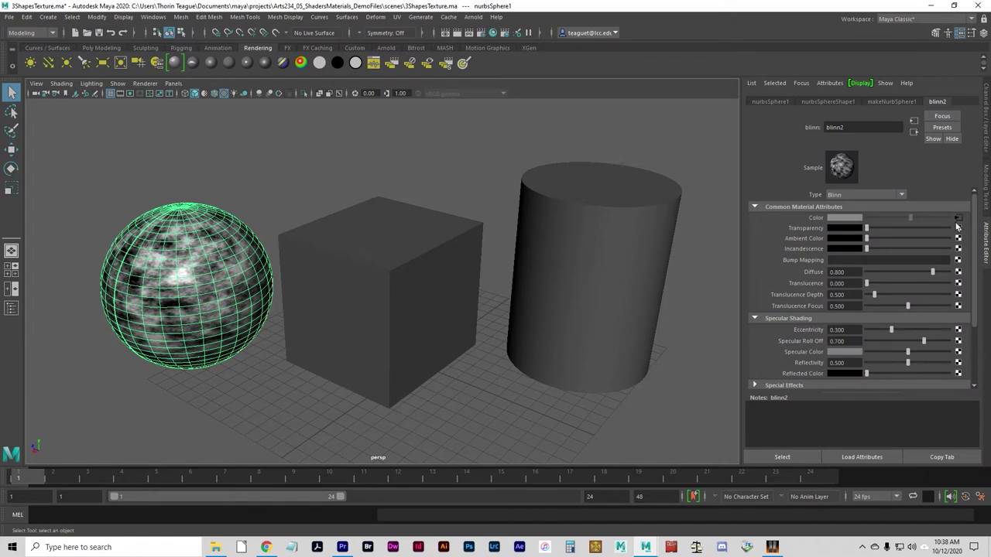
Break the fractal's connection to Color and map a Checker texture, checker1, instead
right_click(813, 216)
right_click(810, 213)
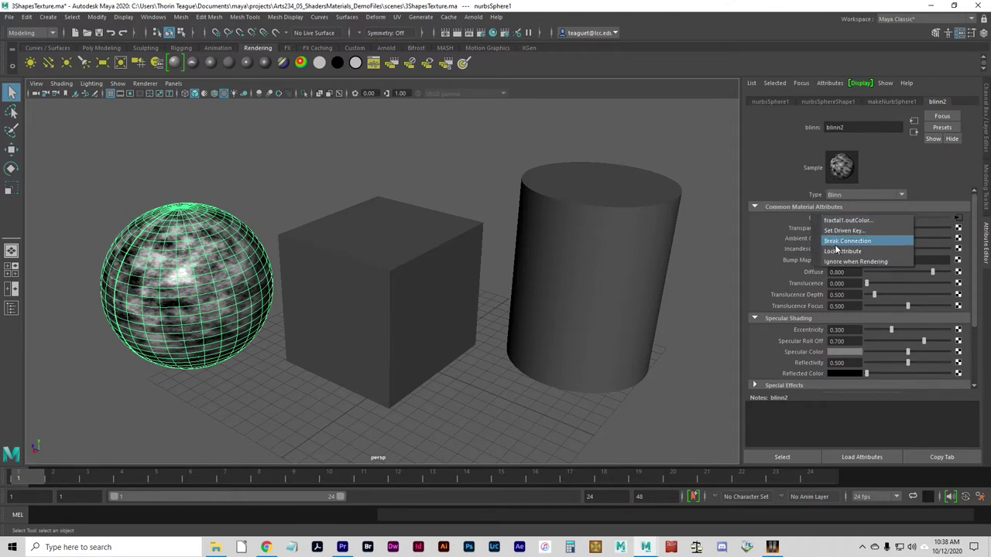
click(835, 243)
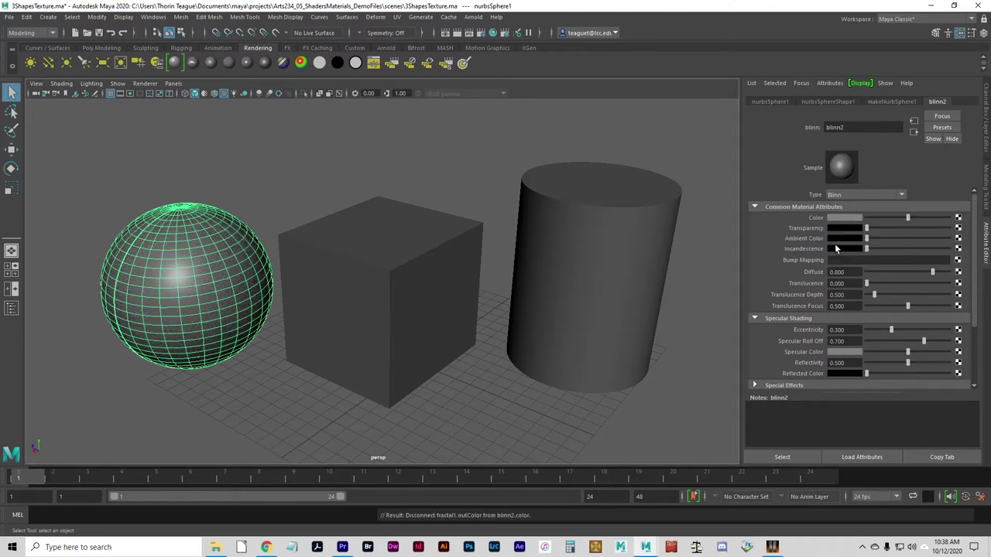
click(958, 218)
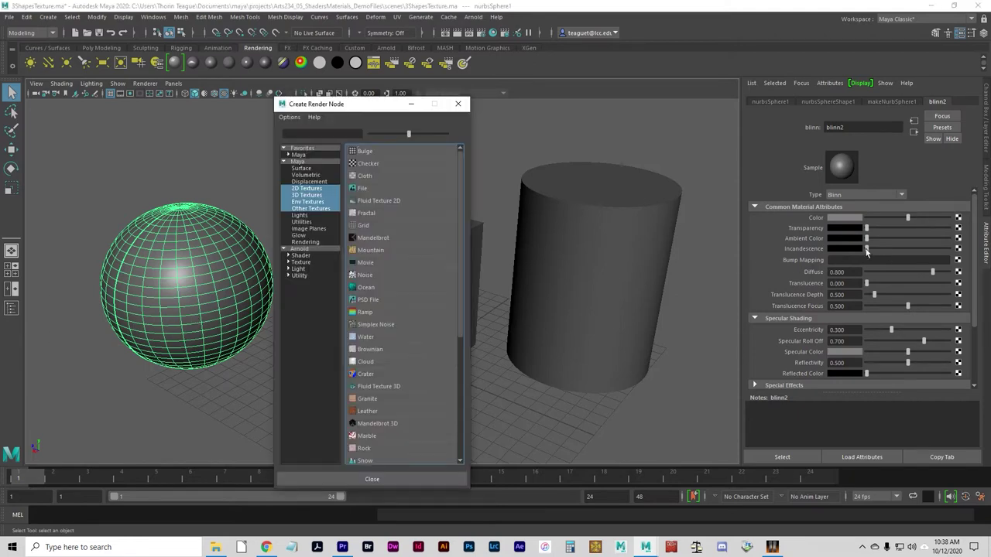
click(367, 163)
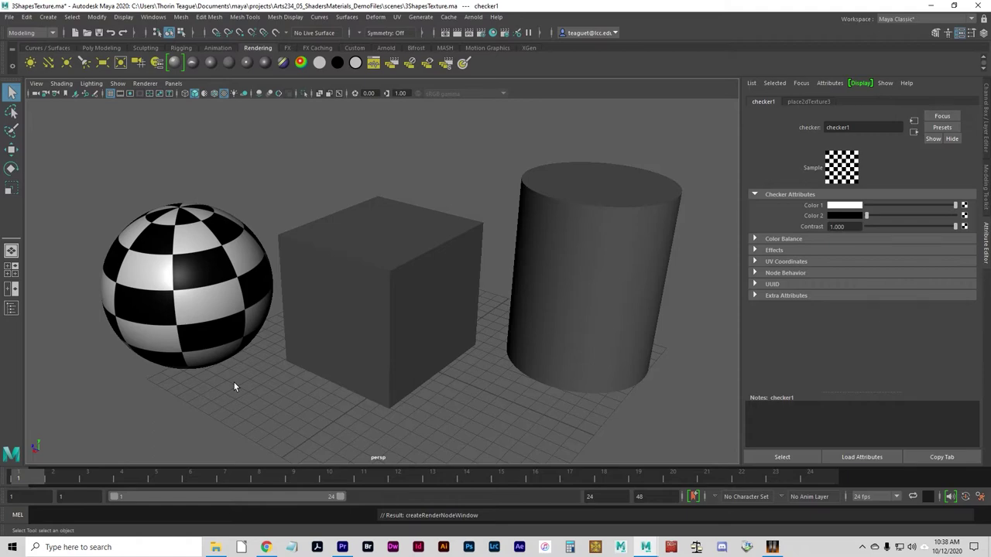
Undo back to the plain sphere and map a 3D Crater texture, crater1, onto blinn2's Color
key(ctrl+z)
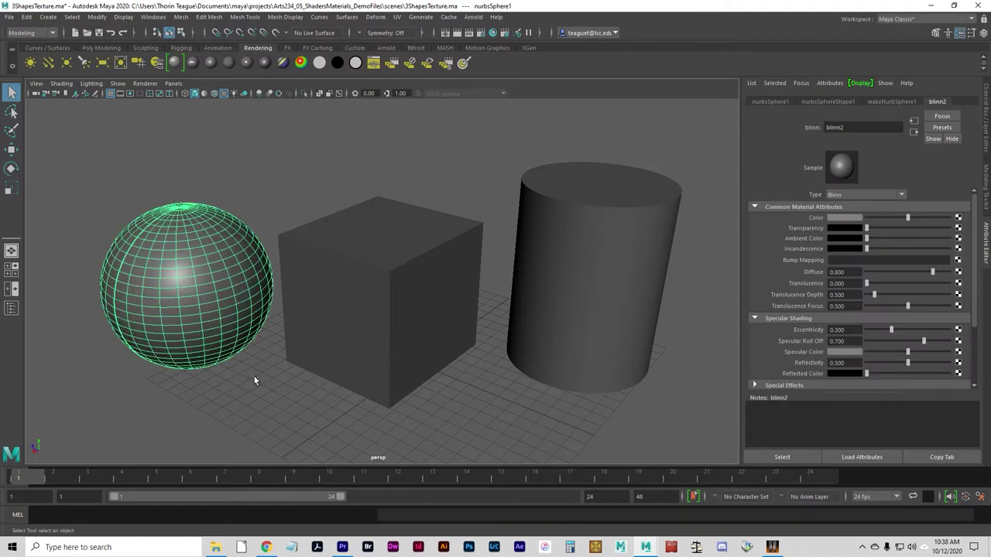
key(ctrl+z)
click(958, 218)
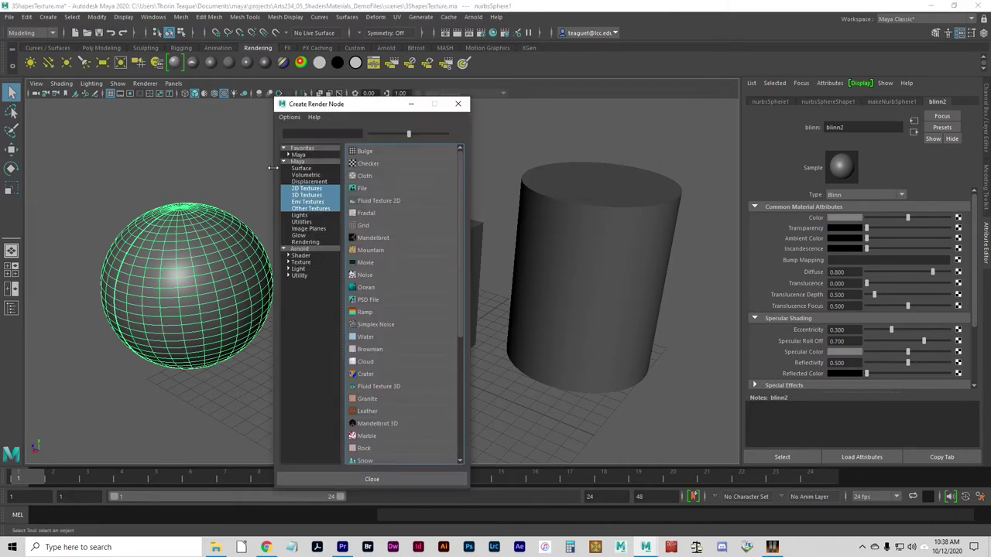
click(297, 201)
click(310, 195)
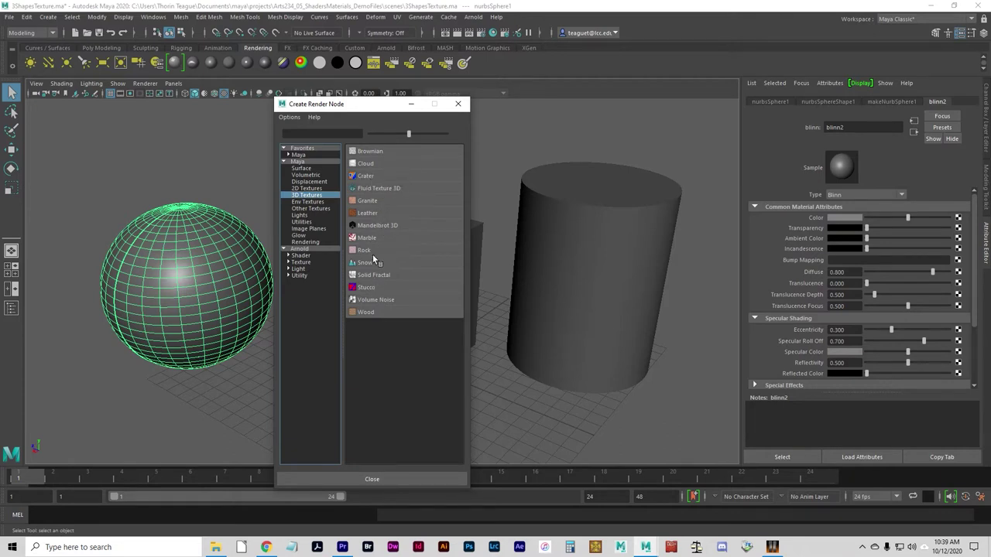
click(364, 177)
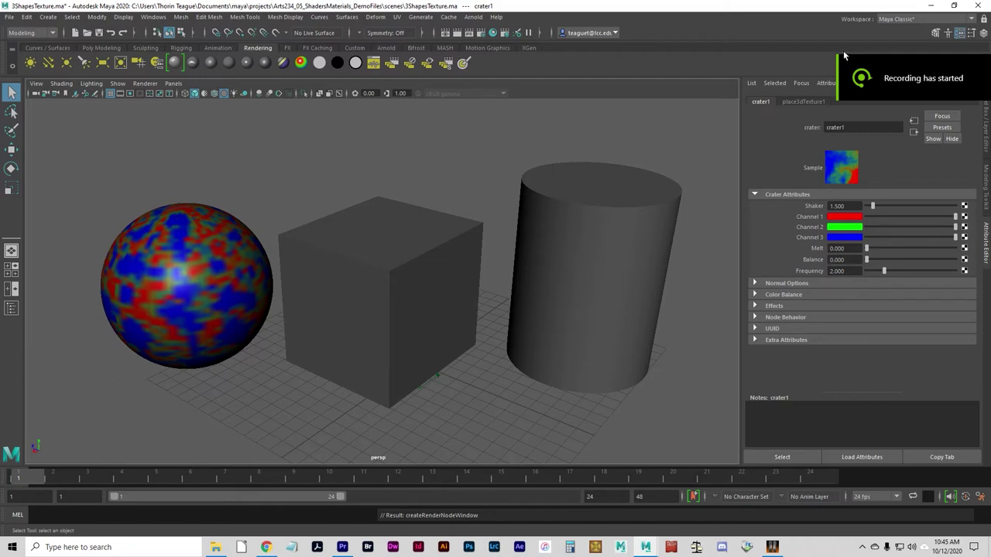
Undo the crater and map a Checker texture, checker1, onto blinn2's Color
key(ctrl+z)
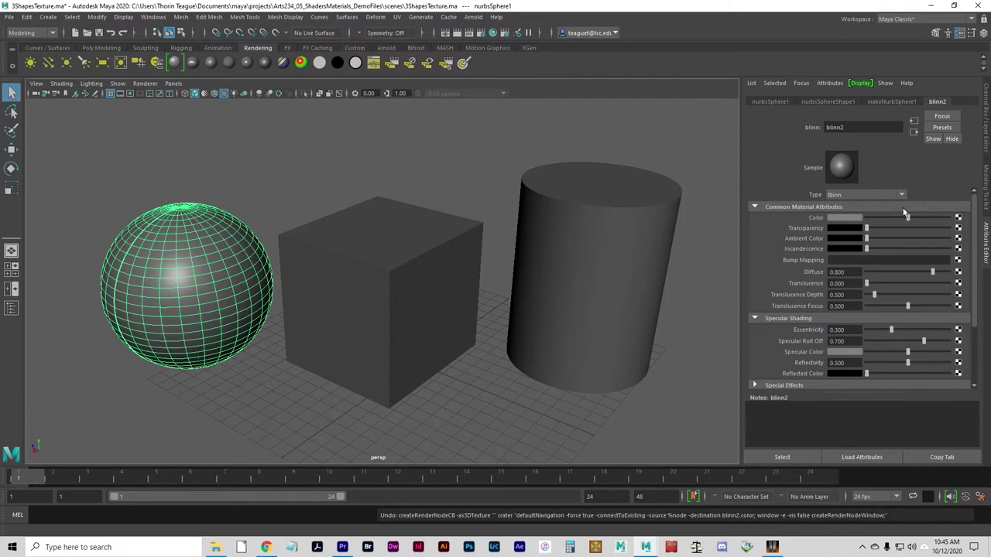
click(958, 218)
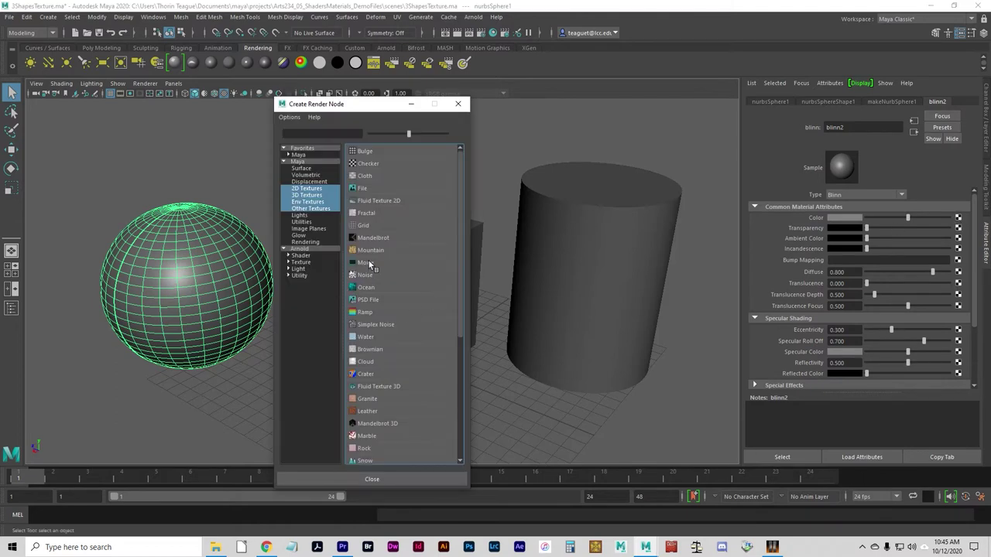
click(380, 161)
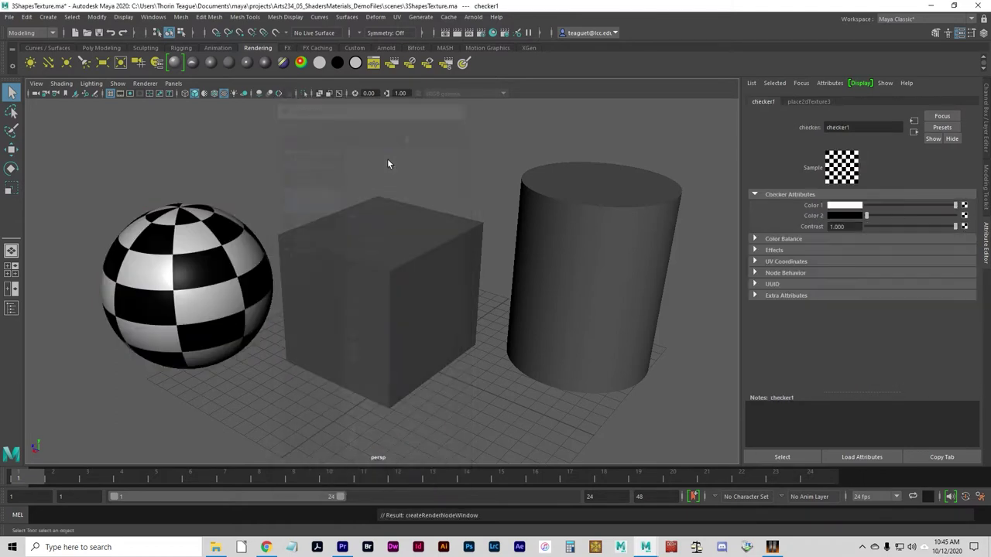
Set the checker's Color 1 to red
click(850, 207)
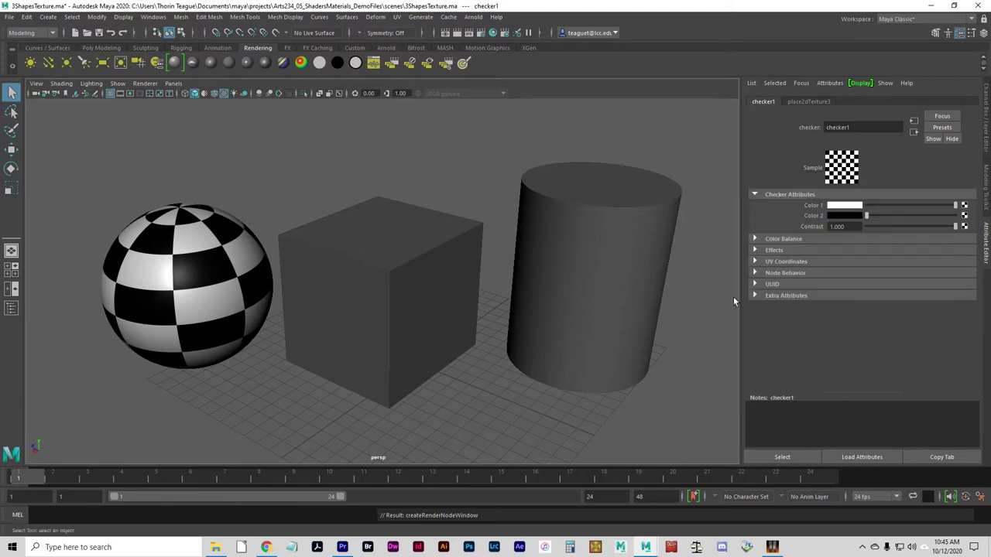
click(851, 208)
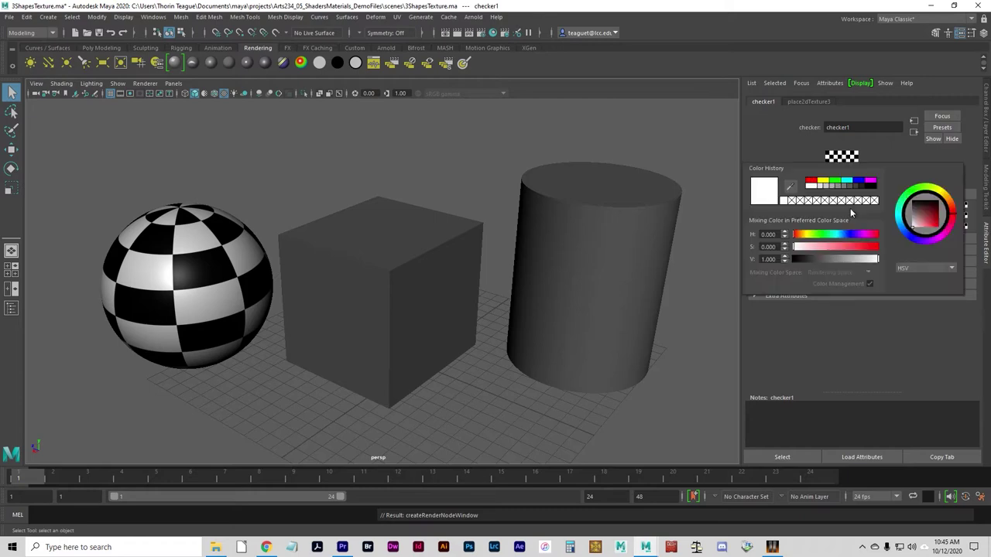
drag(848, 246, 894, 245)
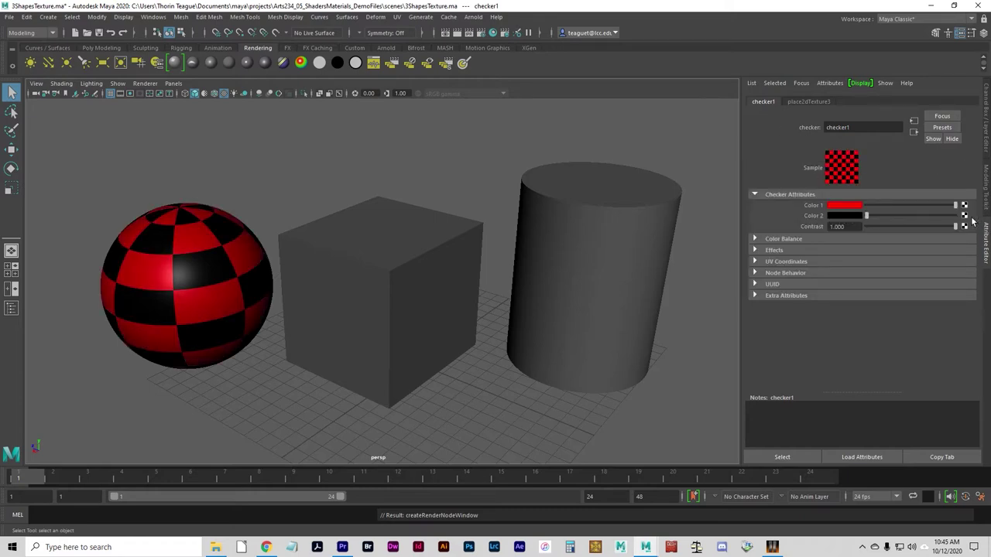
Try a Ramp texture on the checker's Color 2, then undo it
click(964, 216)
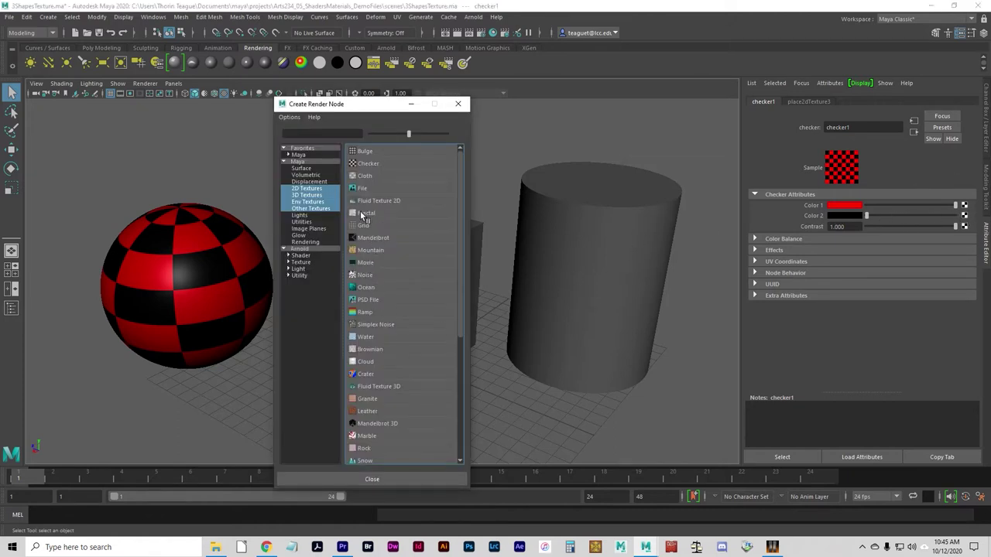
click(365, 312)
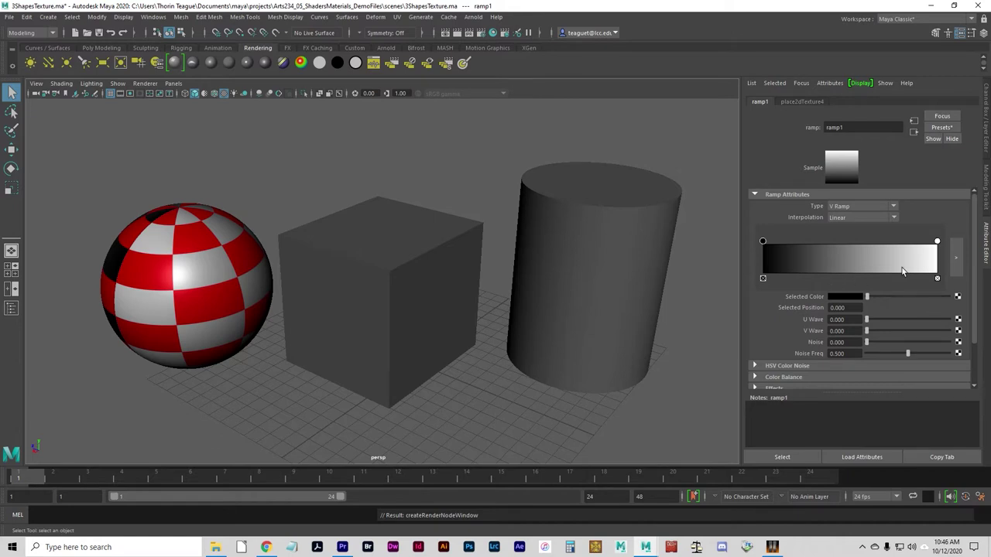
drag(937, 242, 919, 256)
key(ctrl+z)
key(ctrl+z)
key(ctrl+z)
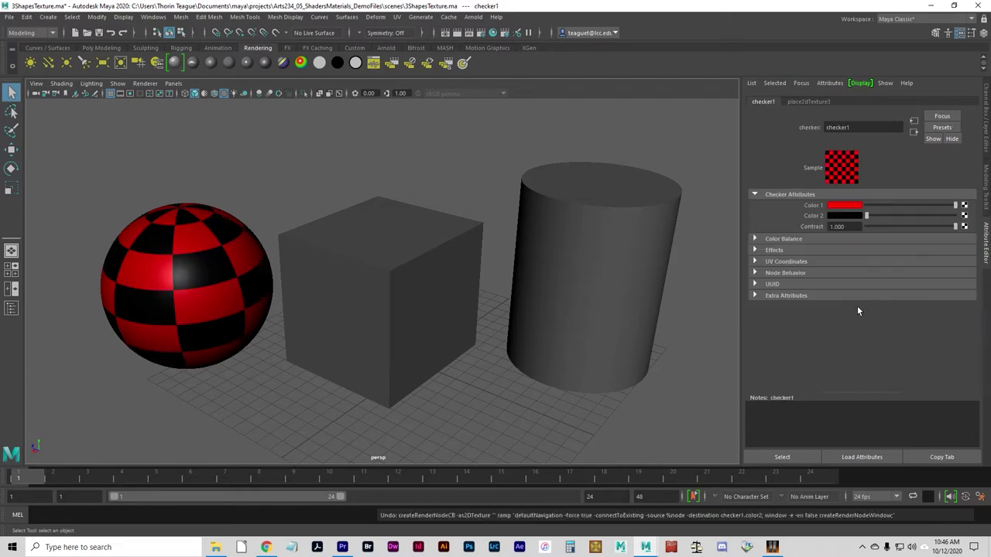
Map a 3D Crater texture, crater1, into the checker's Color 2
click(963, 215)
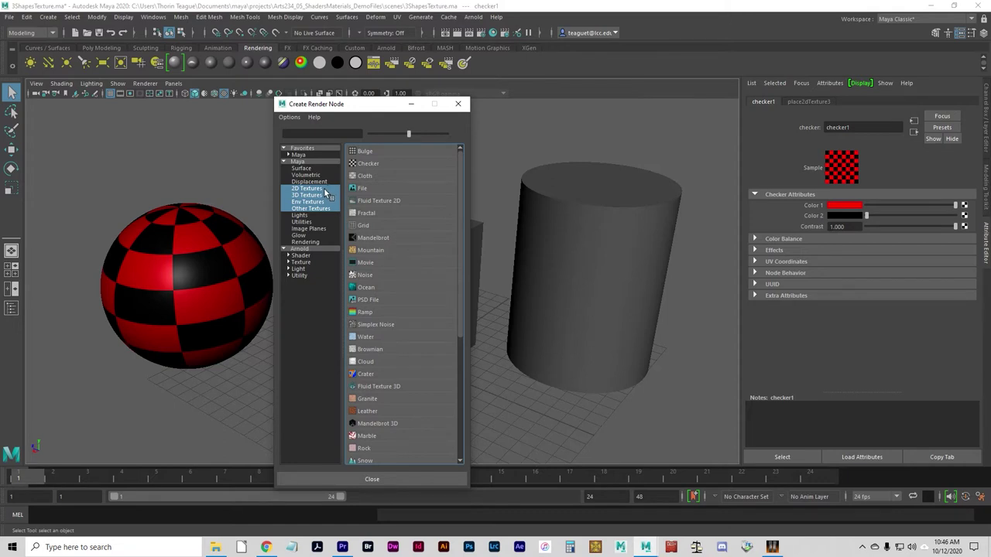
click(321, 195)
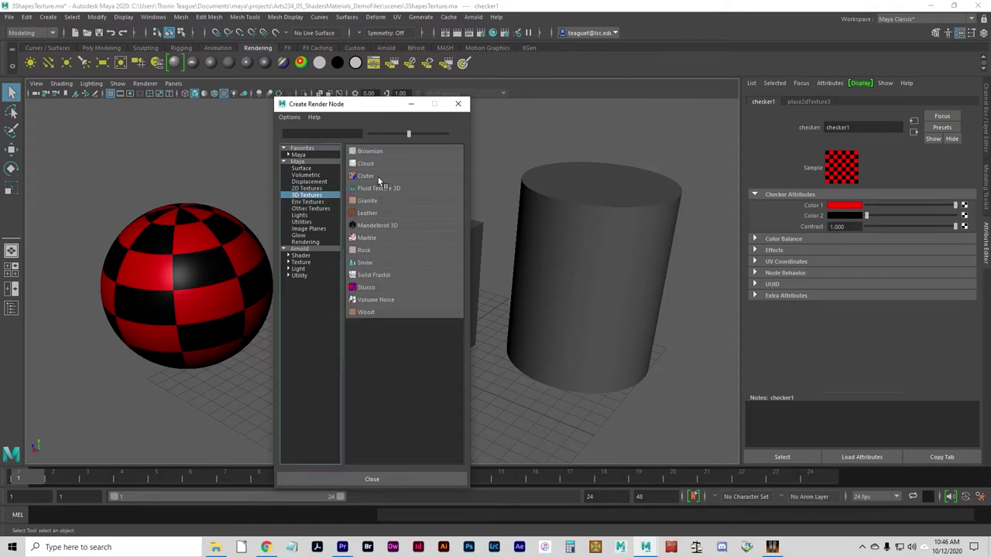
click(379, 178)
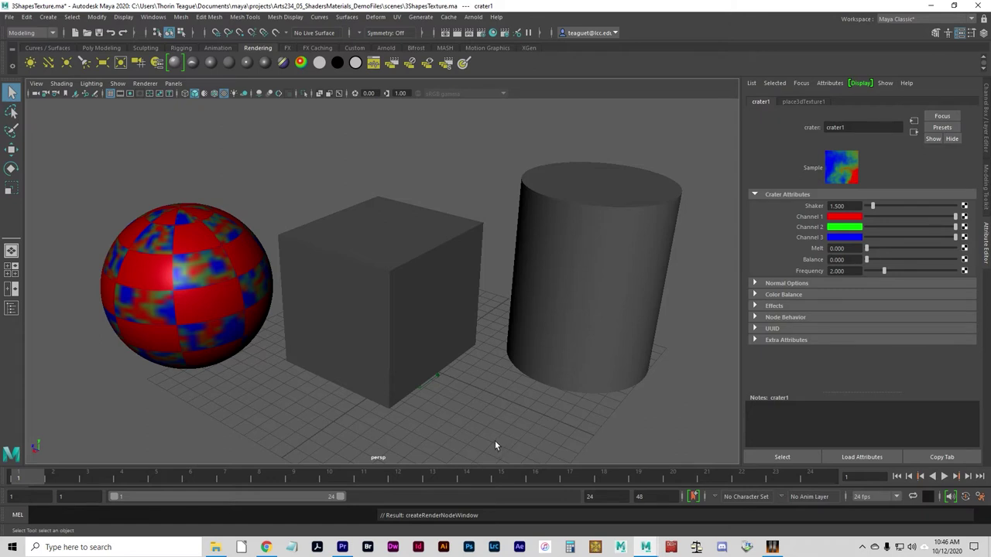
Select the cube's front, top, left and right faces one at a time
click(394, 312)
click(358, 365)
click(410, 326)
click(431, 222)
click(360, 376)
click(415, 361)
click(414, 215)
click(355, 333)
click(422, 329)
click(415, 229)
click(309, 336)
click(430, 325)
click(426, 230)
click(378, 305)
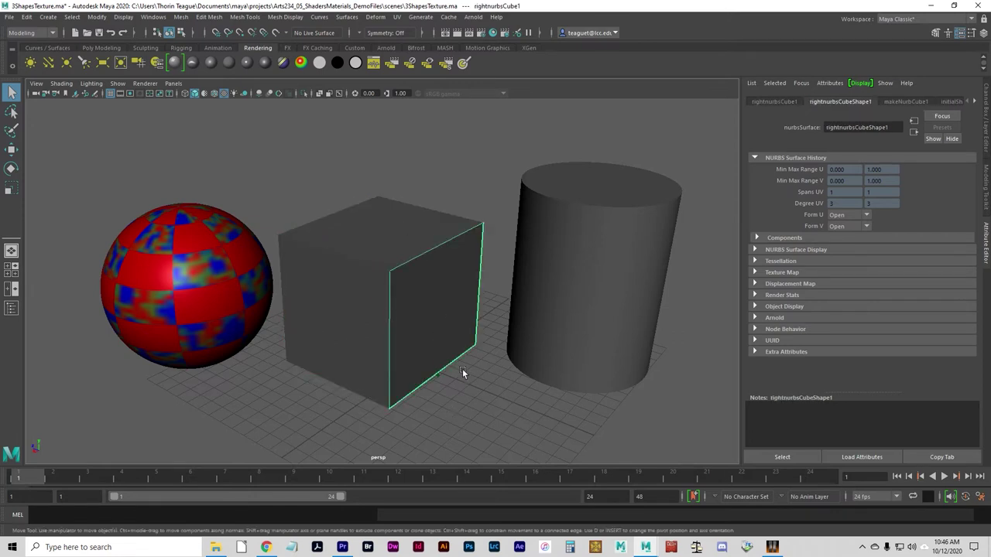
click(437, 341)
Test-move the right and front faces, undo, then select the whole cube by hierarchy
key(w)
drag(329, 276, 451, 341)
click(303, 327)
drag(321, 326, 168, 395)
key(ctrl+z)
key(ctrl+z)
key(ctrl+z)
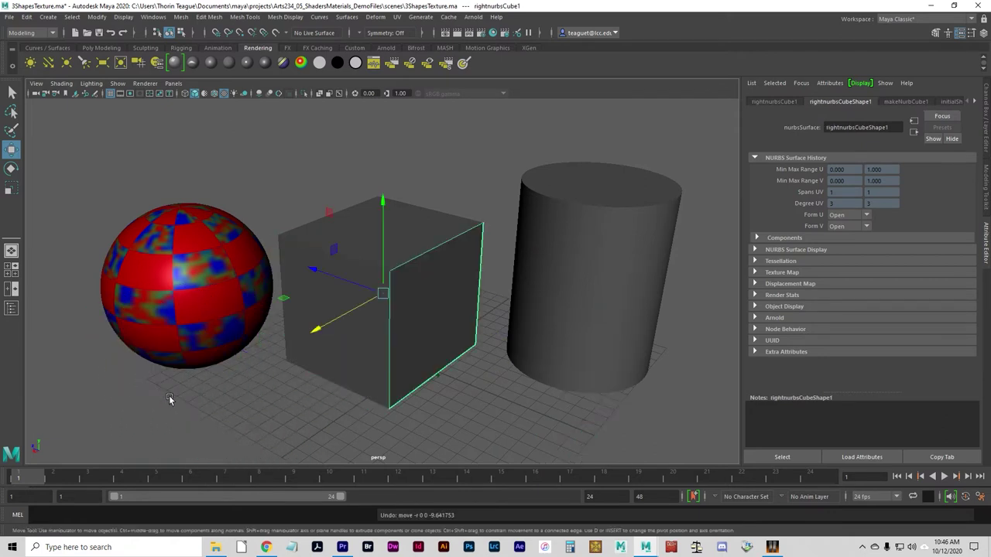
click(158, 35)
right_drag(407, 288, 404, 526)
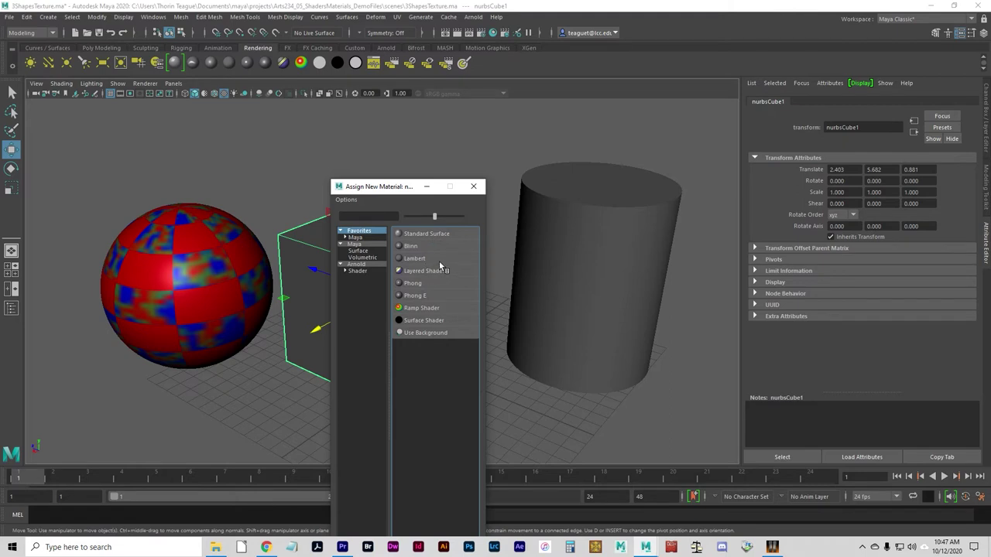
Assign a new Lambert, lambert2, to the cube with a File texture created as projection on Color
click(414, 258)
click(958, 218)
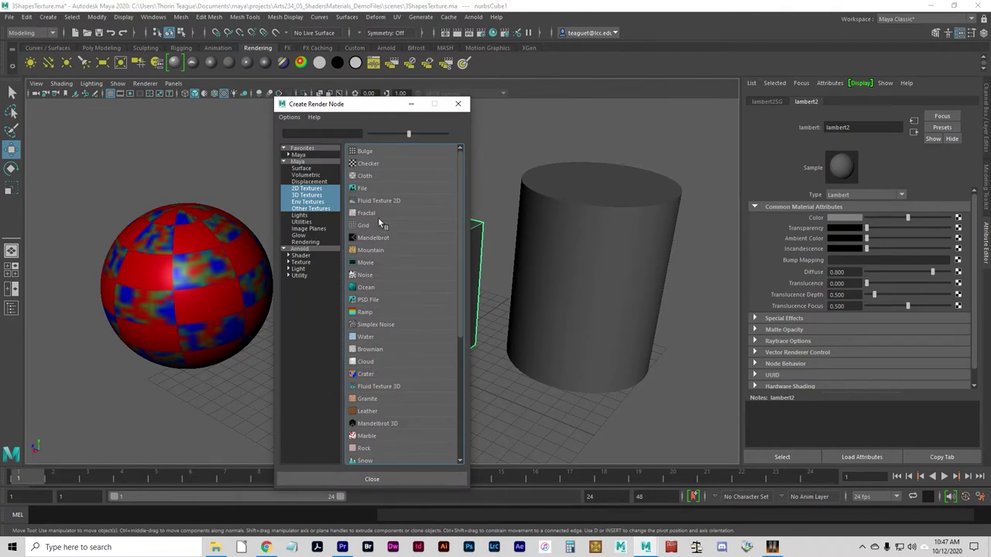
click(364, 191)
right_click(367, 192)
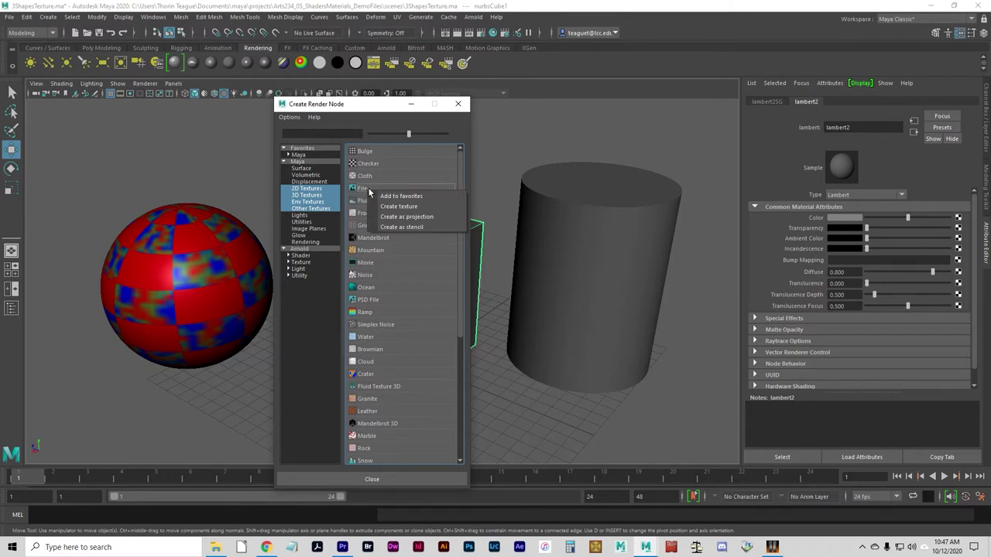
click(425, 217)
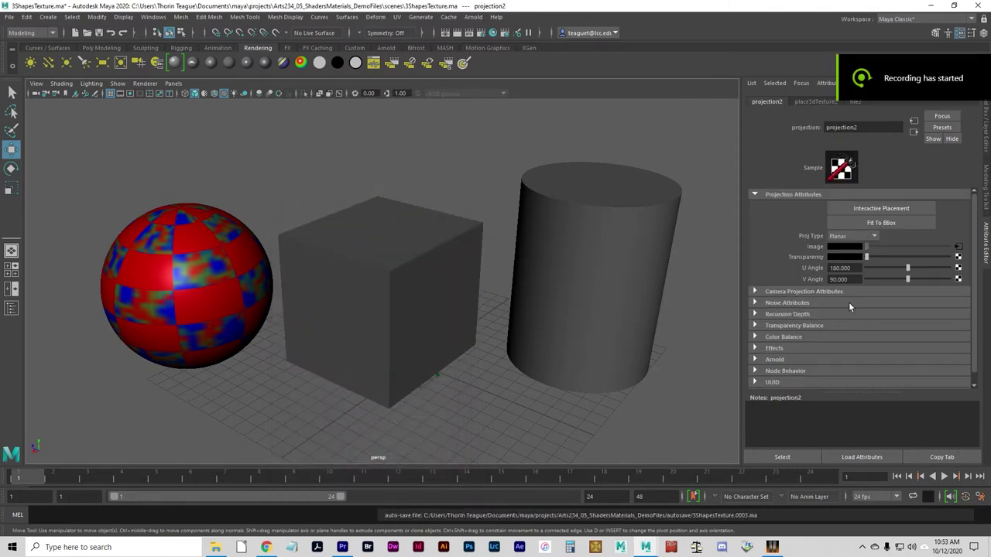
Set projection2's Proj Type to Cubic and fit it to the cube's bounding box
click(812, 237)
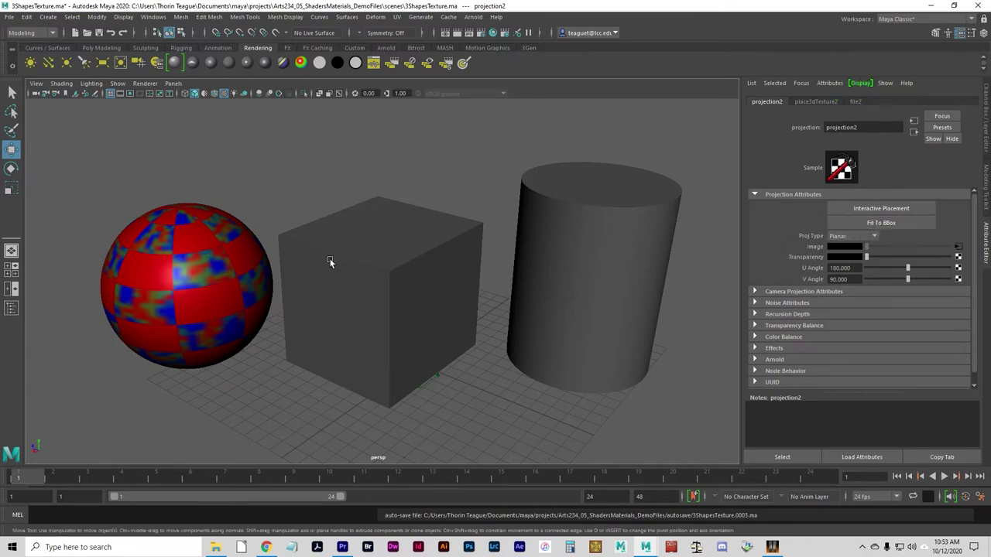
click(851, 236)
click(842, 299)
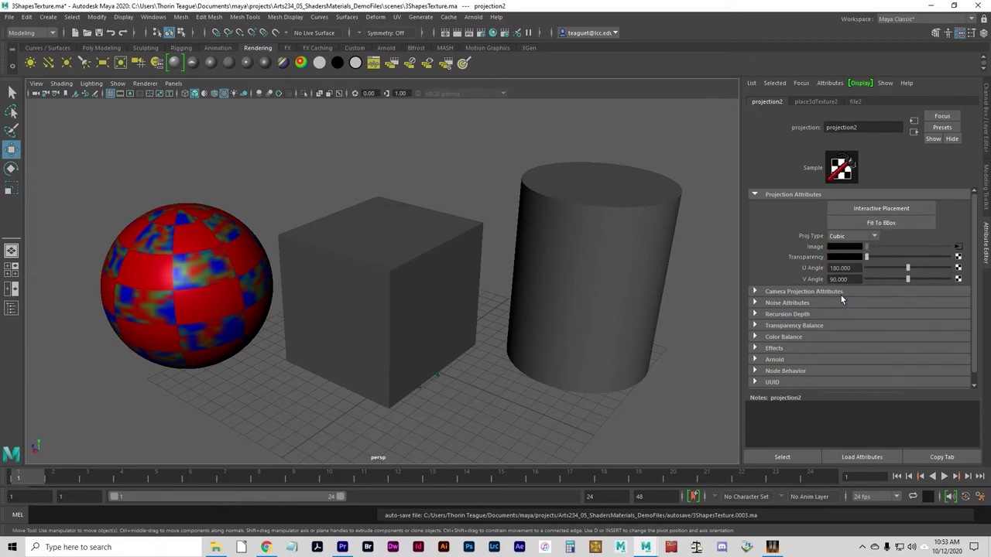
click(882, 224)
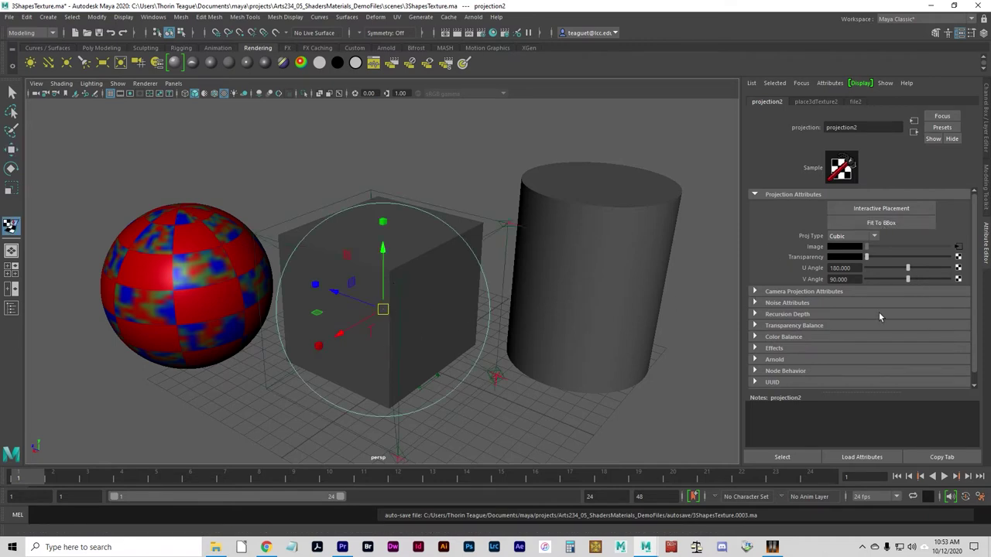
Preview several sourceimages textures, then load 3ShapesTexture.iff and undo that wrong image
click(855, 102)
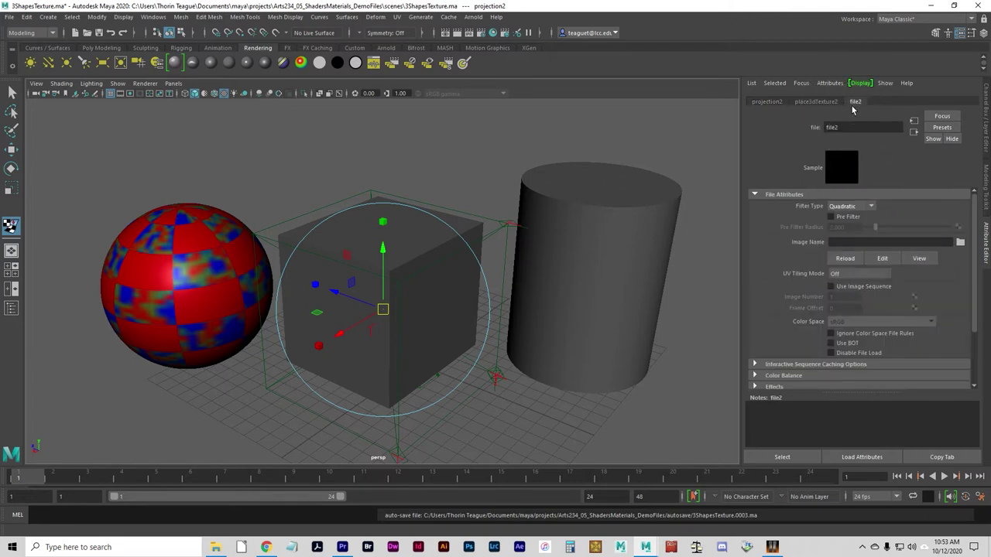
click(856, 242)
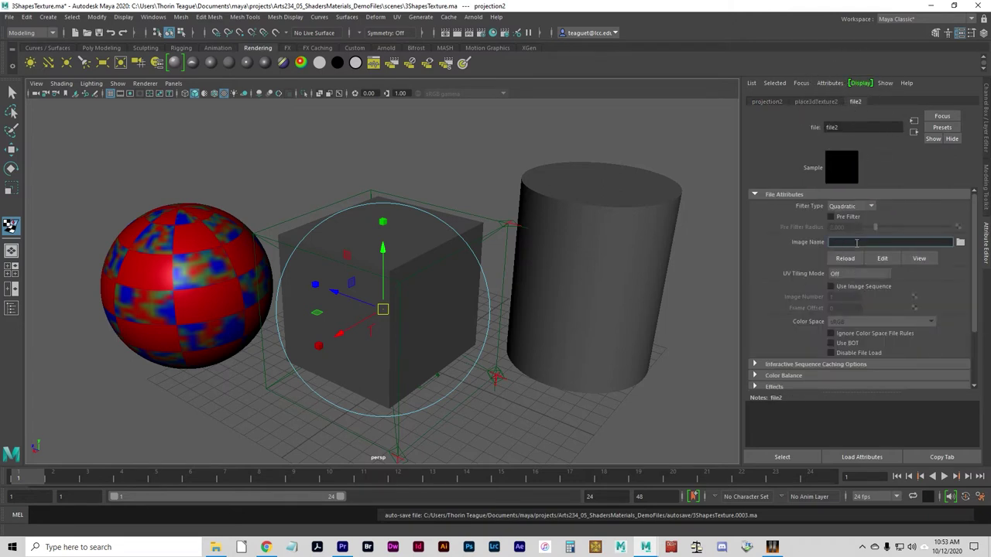
click(960, 242)
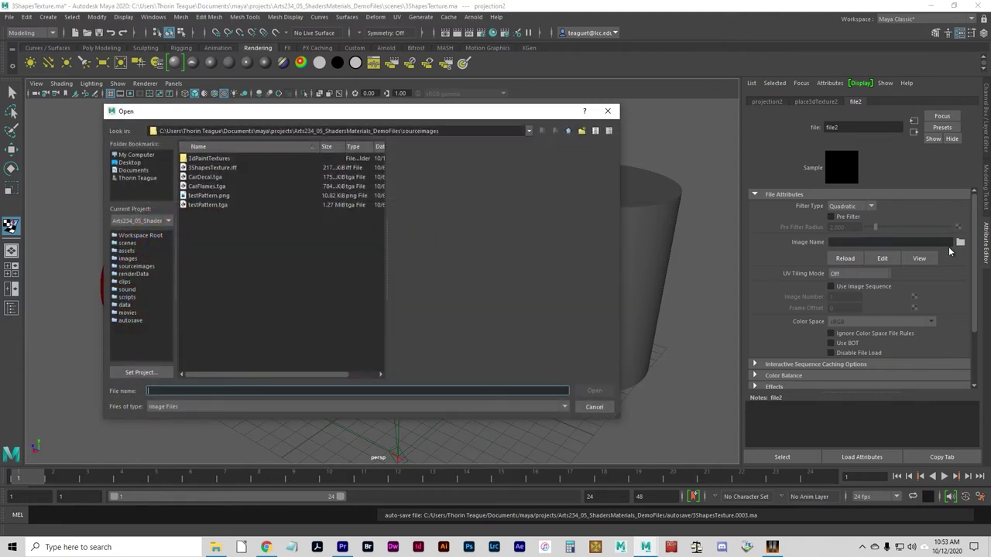
click(809, 240)
click(219, 170)
click(208, 196)
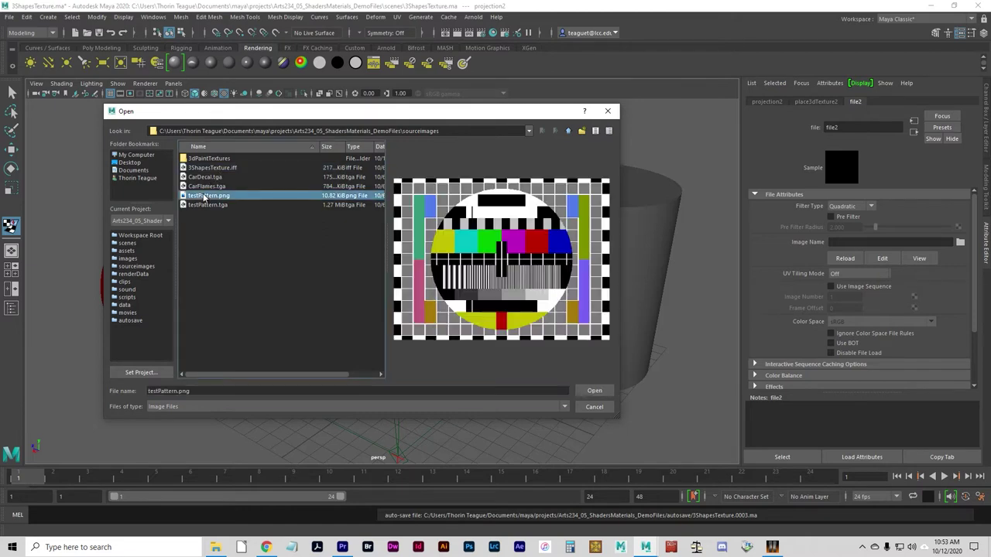
click(210, 205)
click(209, 187)
click(206, 169)
click(593, 391)
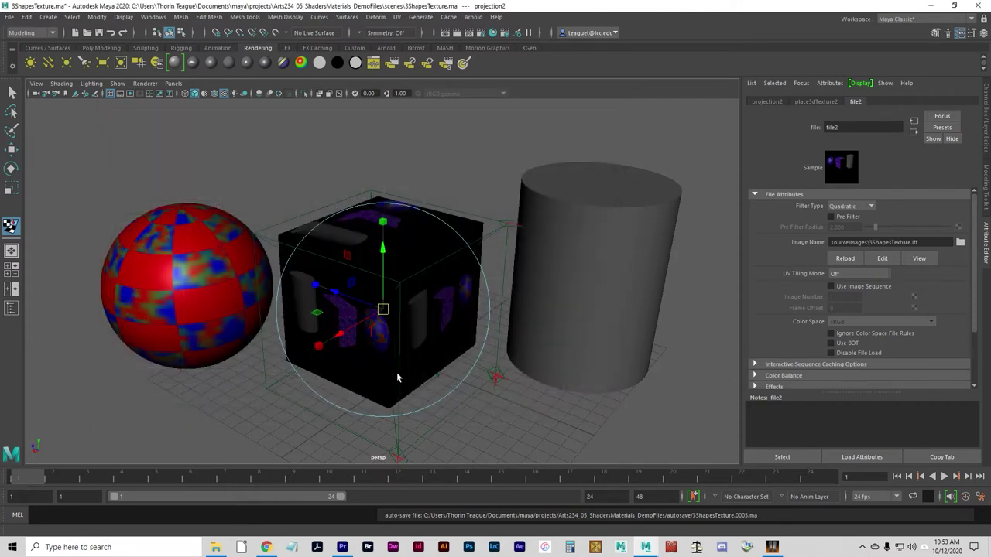
key(ctrl+z)
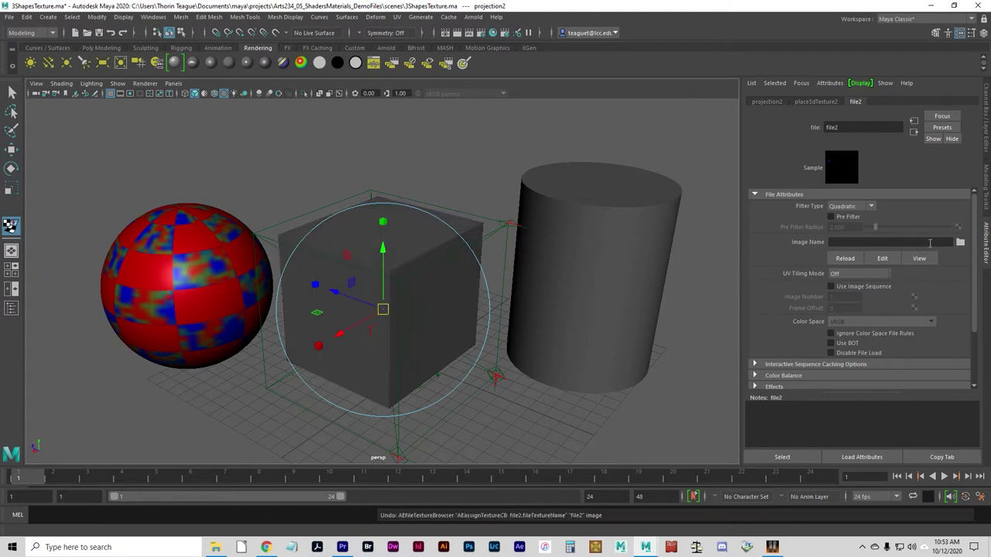
Load testPattern.png from sourceimages as file2's image
click(959, 241)
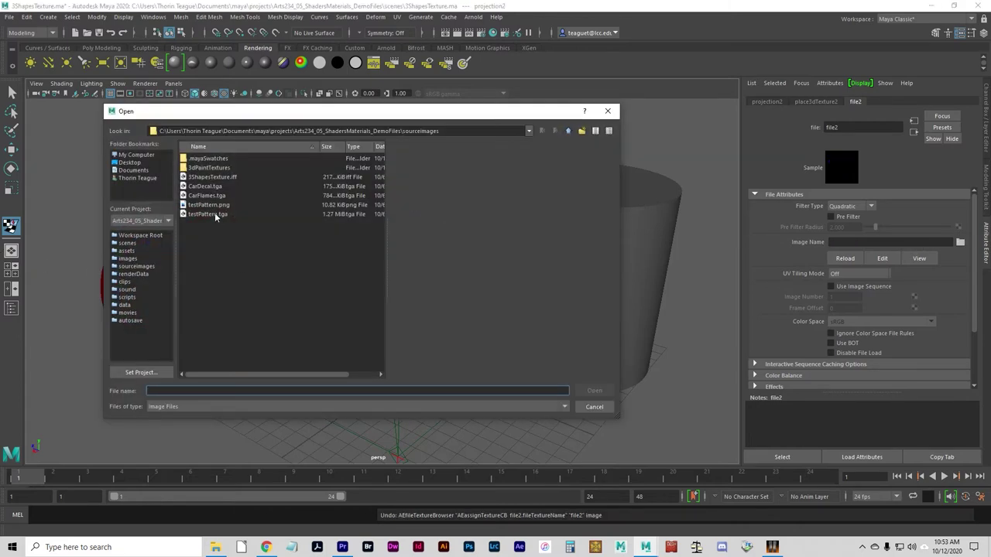
click(217, 205)
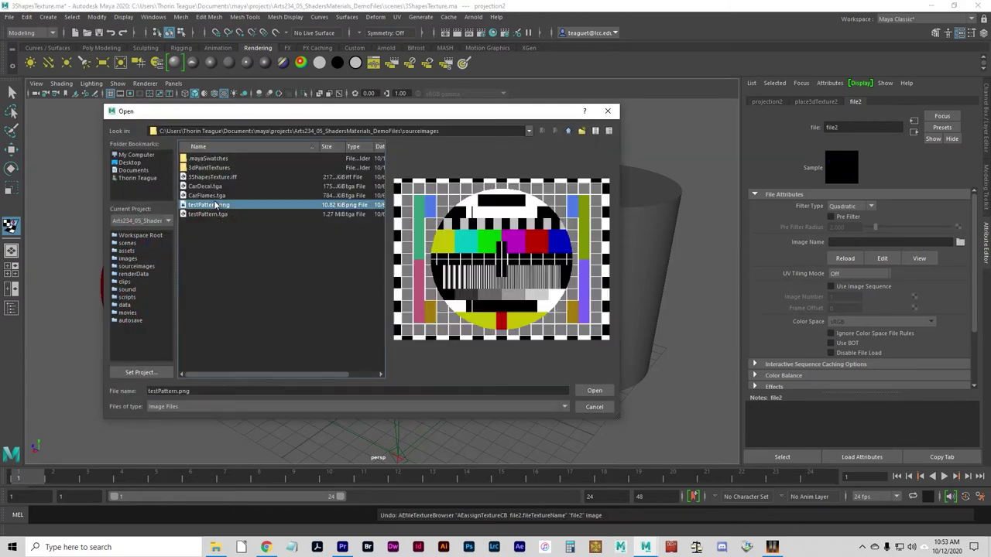
click(593, 391)
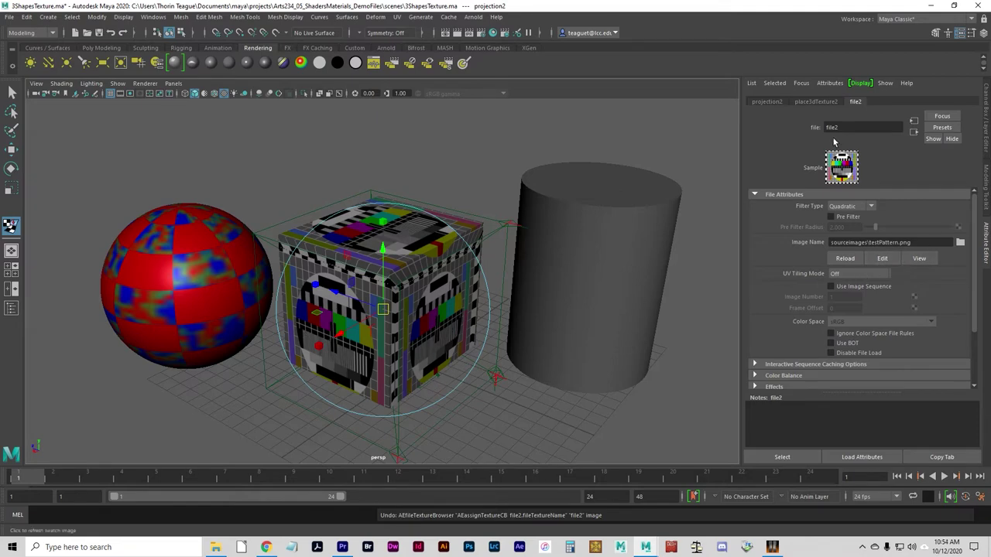
click(824, 104)
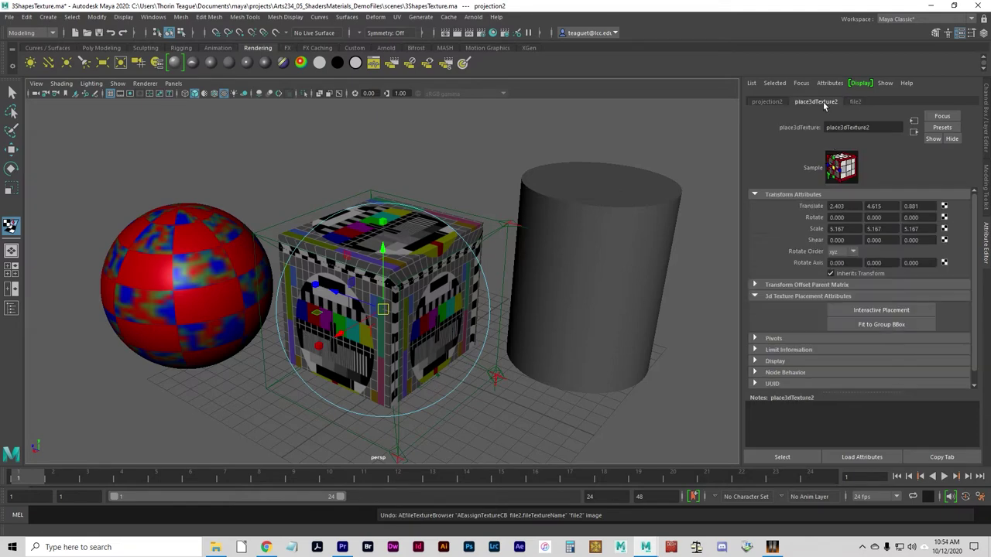
Fit place3dTexture2 to the cube's group bounding box and raise it slightly
click(880, 326)
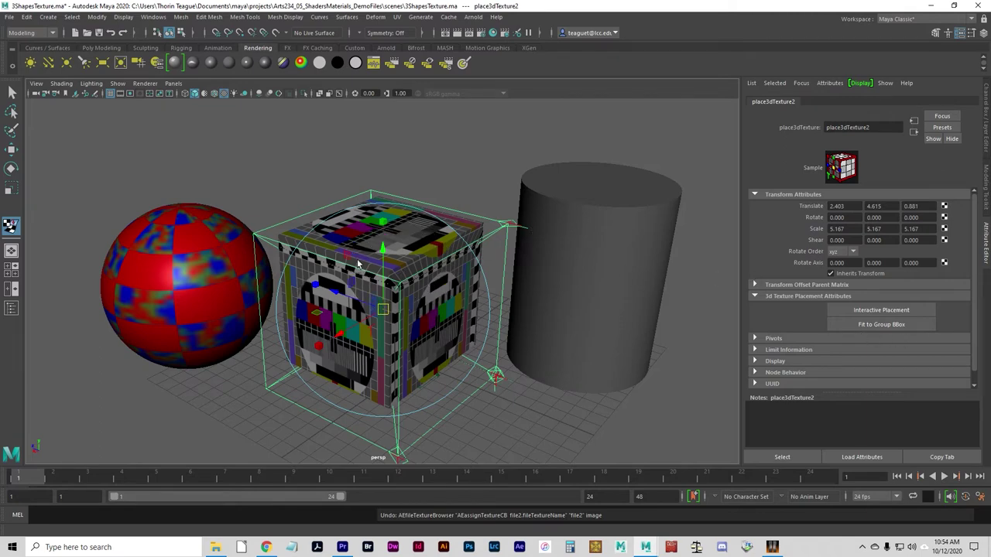
drag(382, 250, 400, 236)
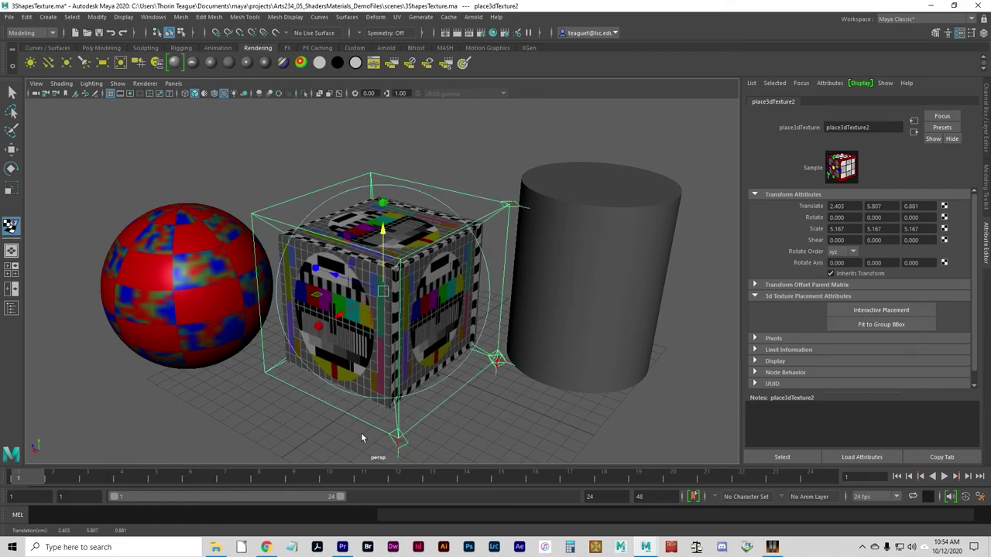
alt+drag(296, 447, 265, 435)
alt+drag(279, 344, 268, 326)
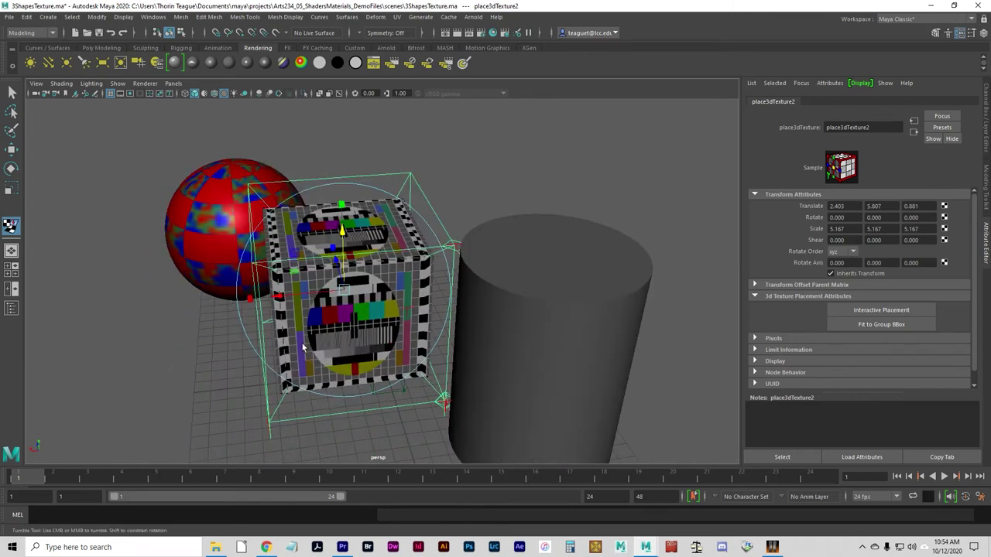
alt+drag(312, 358, 634, 355)
middle_drag(275, 426, 282, 354)
key(ctrl+z)
key(ctrl+z)
key(ctrl+z)
Widen, heighten and lower the placement box so the test pattern frames each face
alt+drag(195, 381, 240, 383)
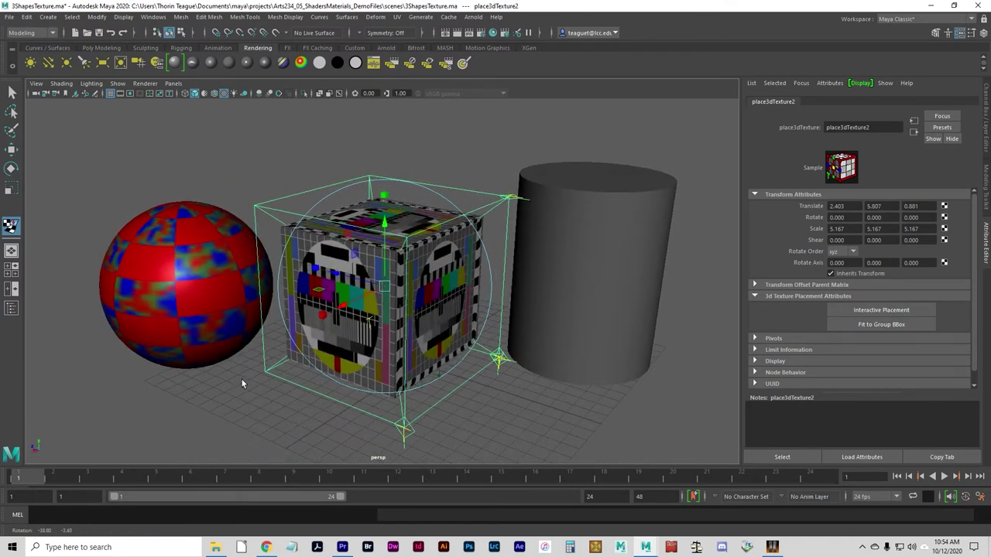
drag(342, 309, 312, 320)
key(e)
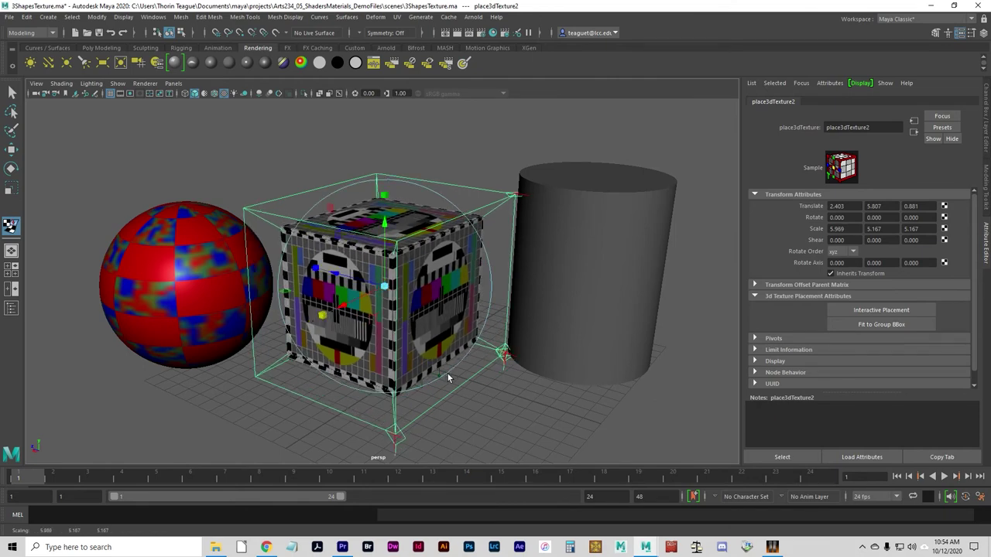
alt+drag(453, 382, 404, 378)
key(r)
drag(352, 183, 351, 181)
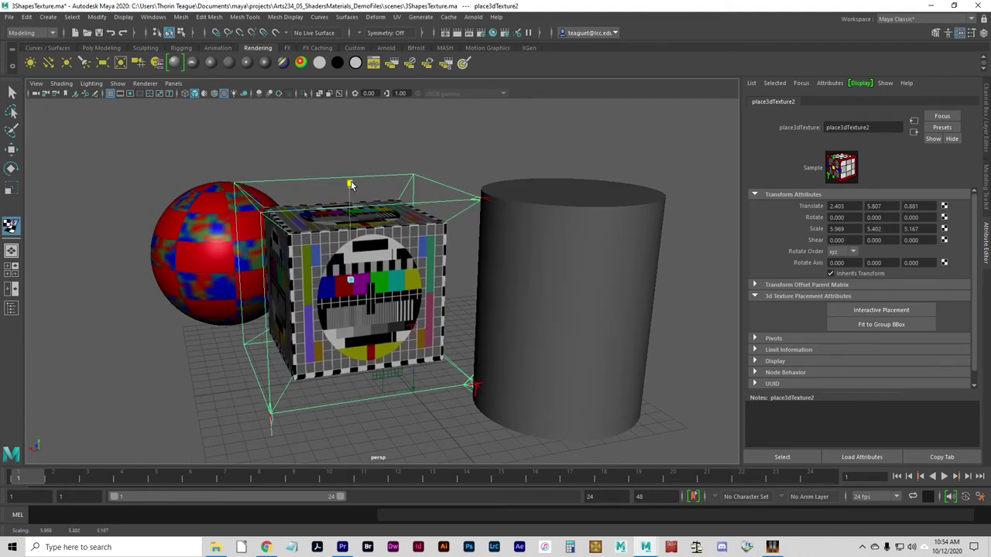
key(e)
key(w)
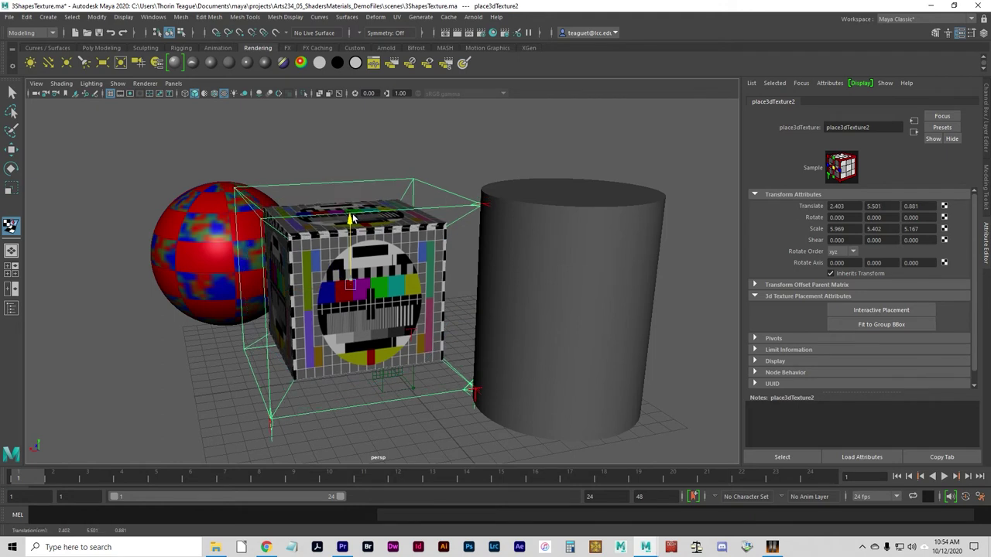
mouse_move(352, 215)
mouse_down()
mouse_move(352, 195)
mouse_move(354, 220)
mouse_up()
key(r)
key(w)
alt+drag(171, 381, 225, 383)
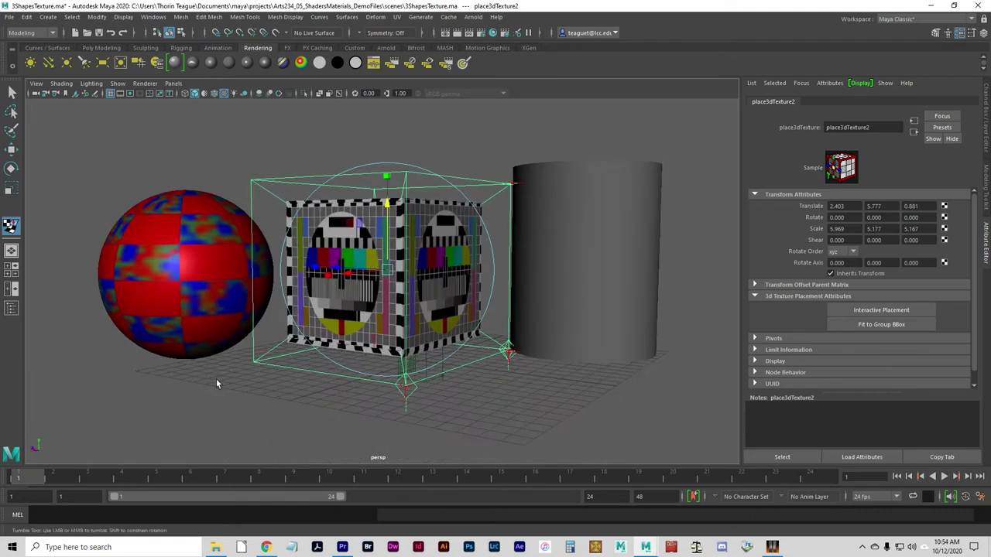
click(784, 102)
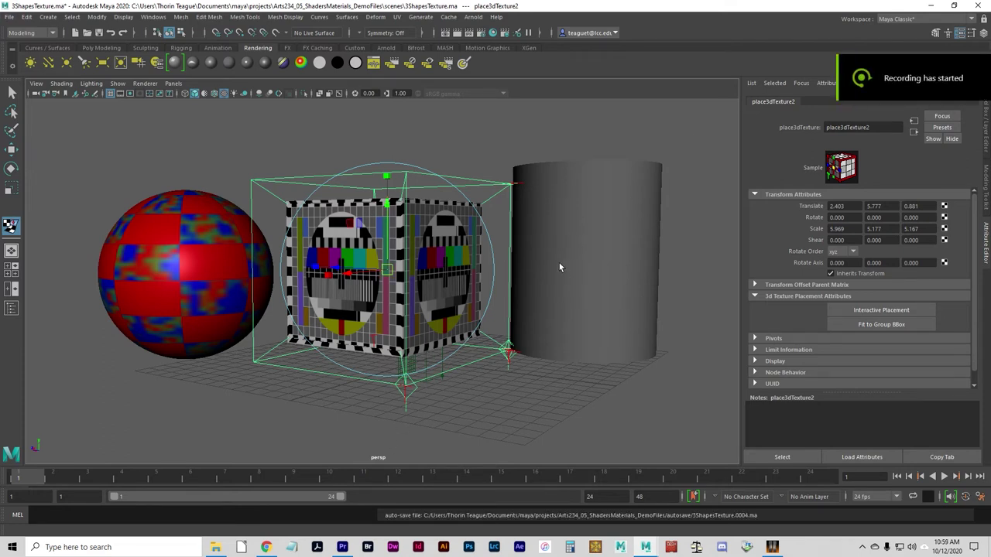
Assign a new Phong material to the cylinder
click(589, 322)
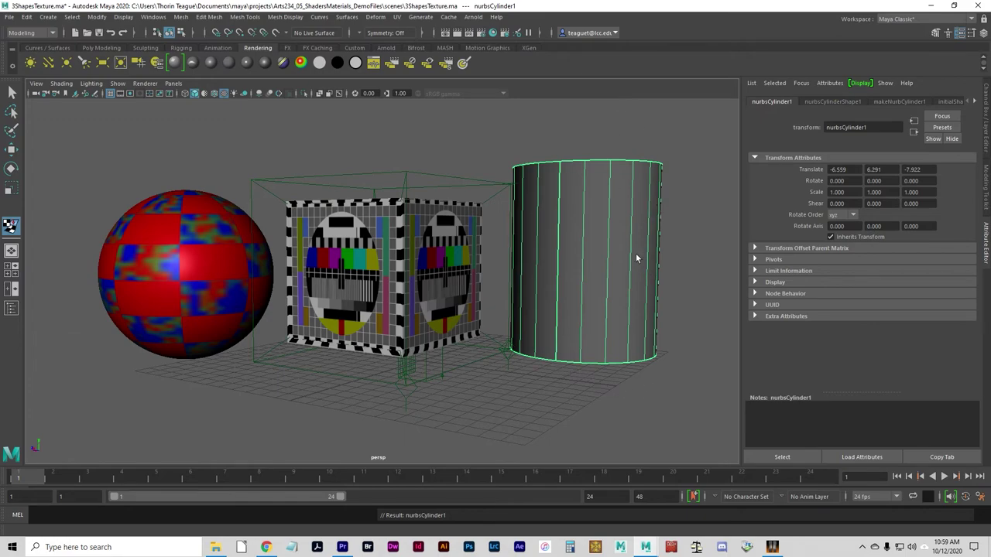
alt+drag(635, 256, 593, 275)
click(697, 362)
click(634, 352)
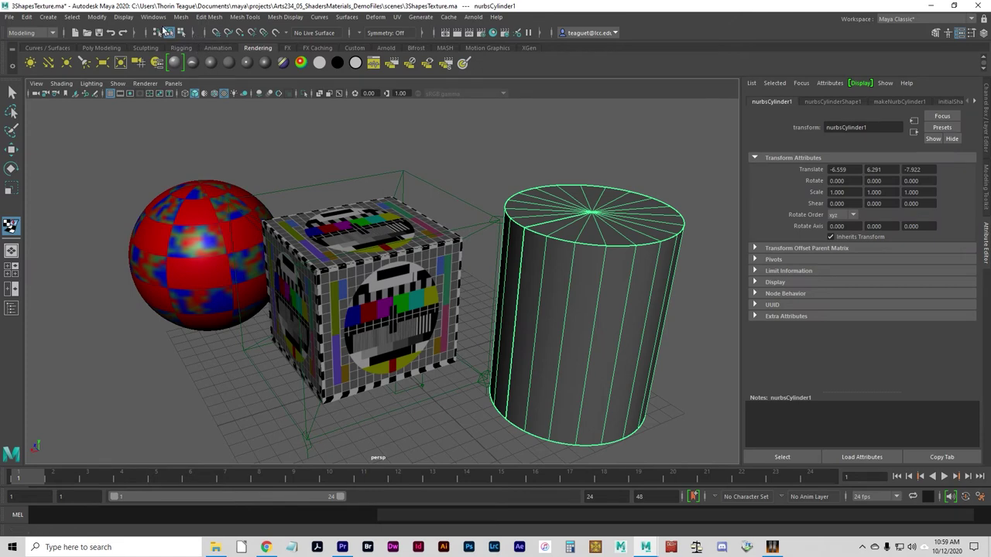
click(479, 124)
click(609, 258)
alt+drag(686, 336, 591, 282)
right_drag(565, 226, 581, 476)
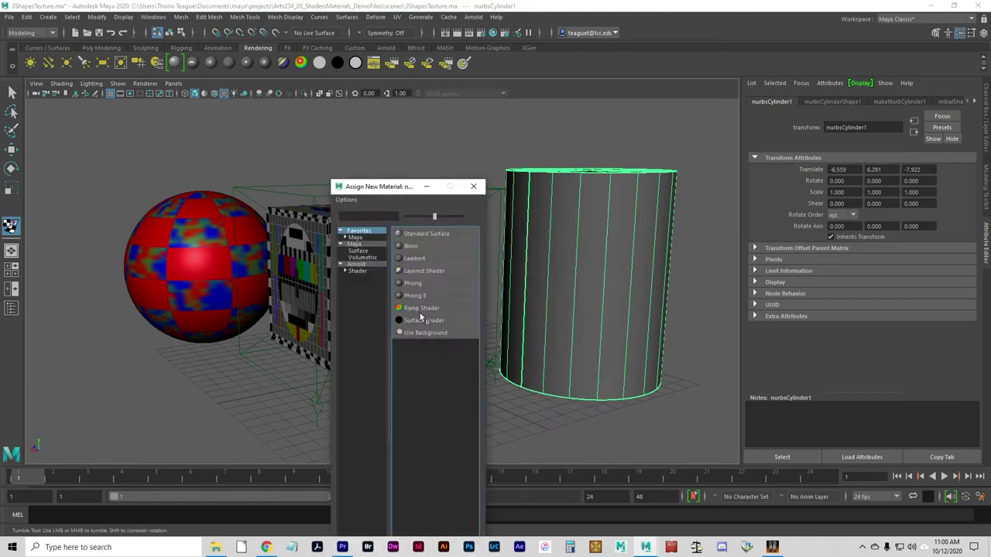
click(424, 285)
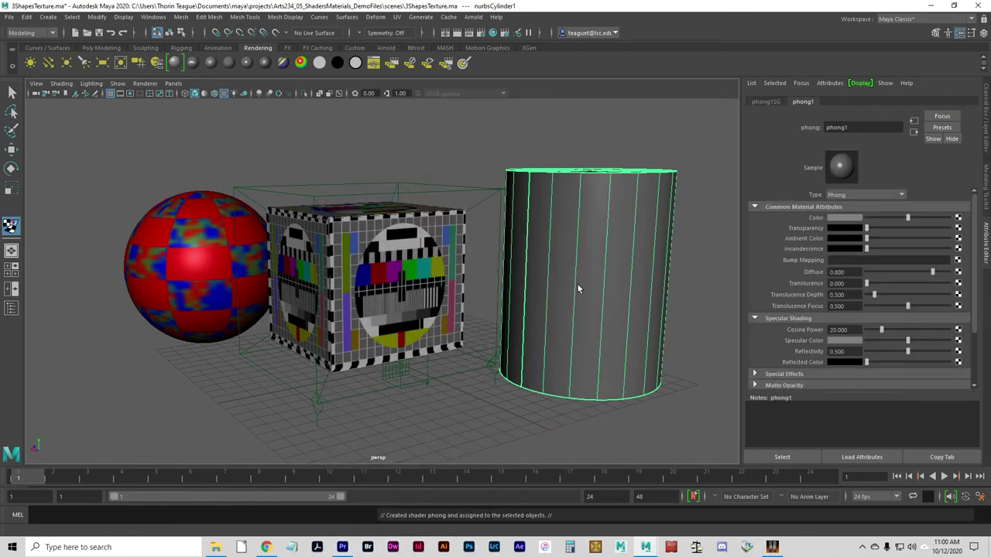
Darken the Phong colour to dark grey and map a File texture created as projection
click(943, 219)
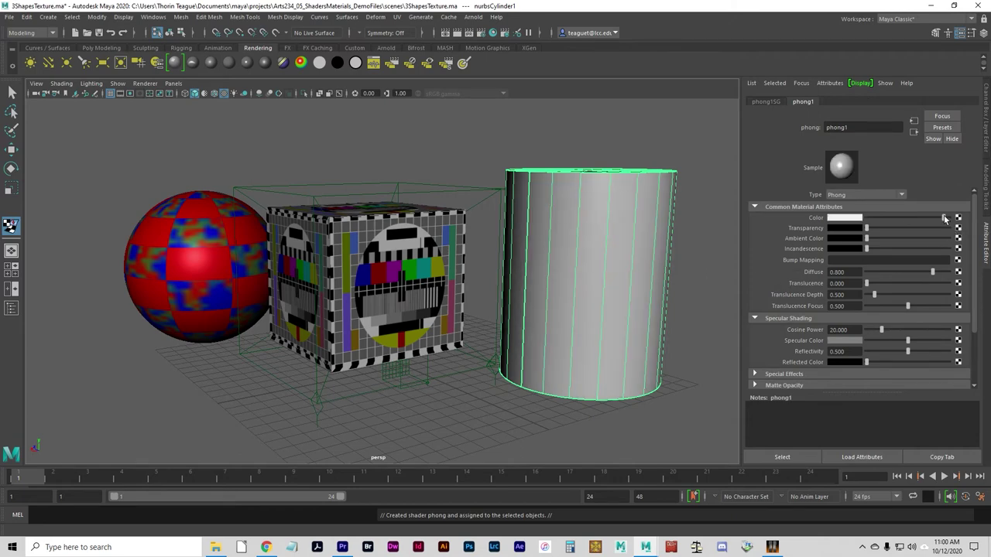
drag(944, 218, 897, 219)
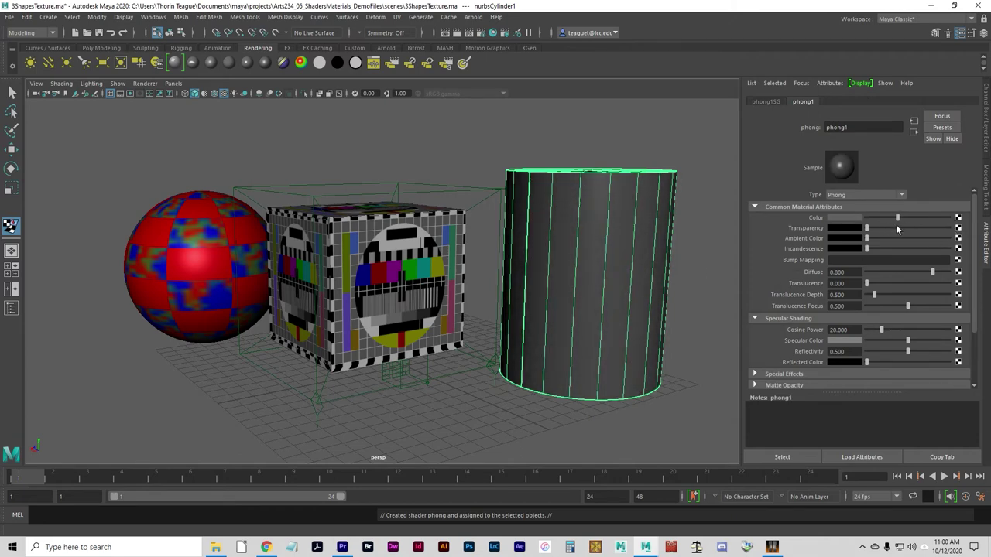
click(958, 218)
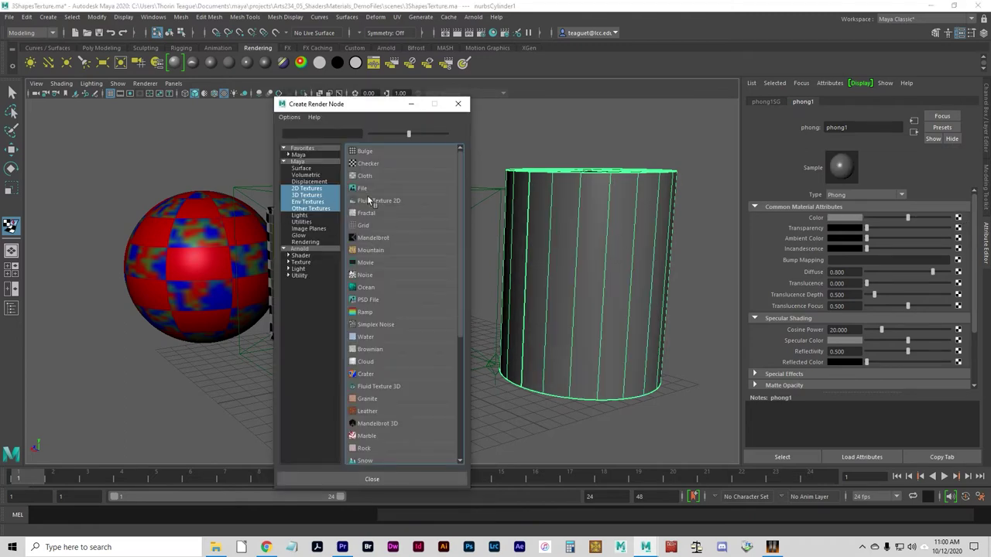
right_click(356, 193)
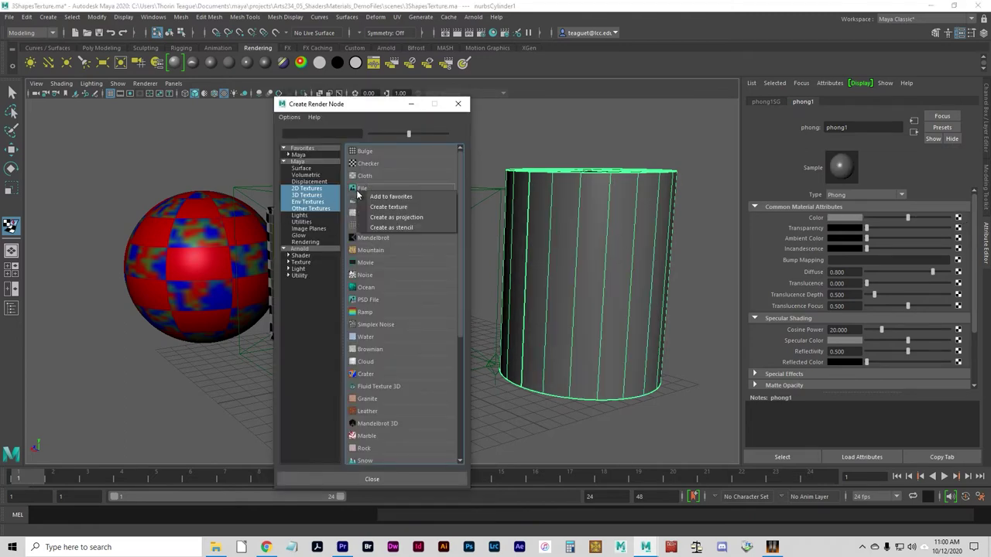
click(400, 217)
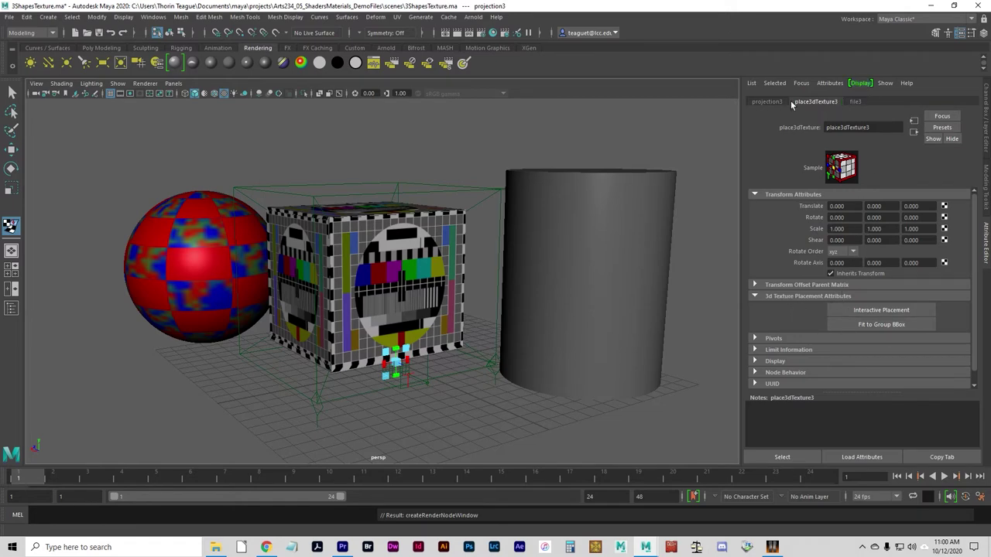
Set projection3's Proj Type to Cylindrical and fit it to its bounding box
click(767, 103)
click(767, 103)
click(766, 102)
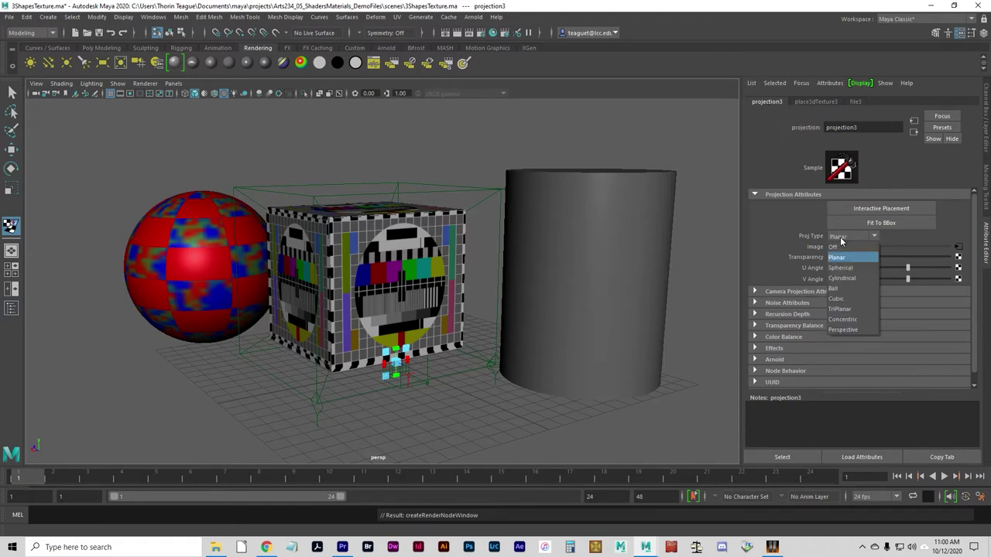
click(846, 279)
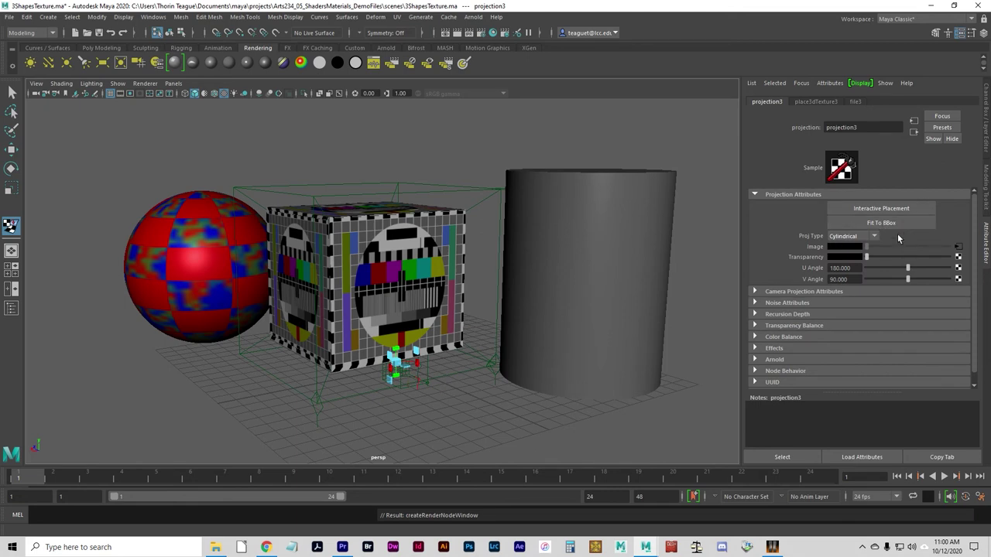
click(918, 224)
Fit place3dTexture3 to the cylinder's group bounding box
click(816, 102)
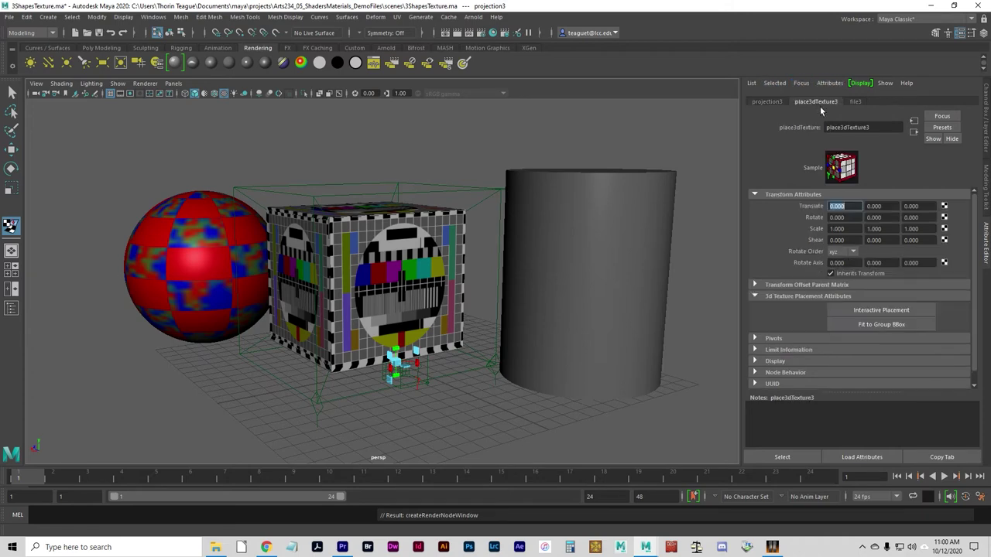
click(888, 325)
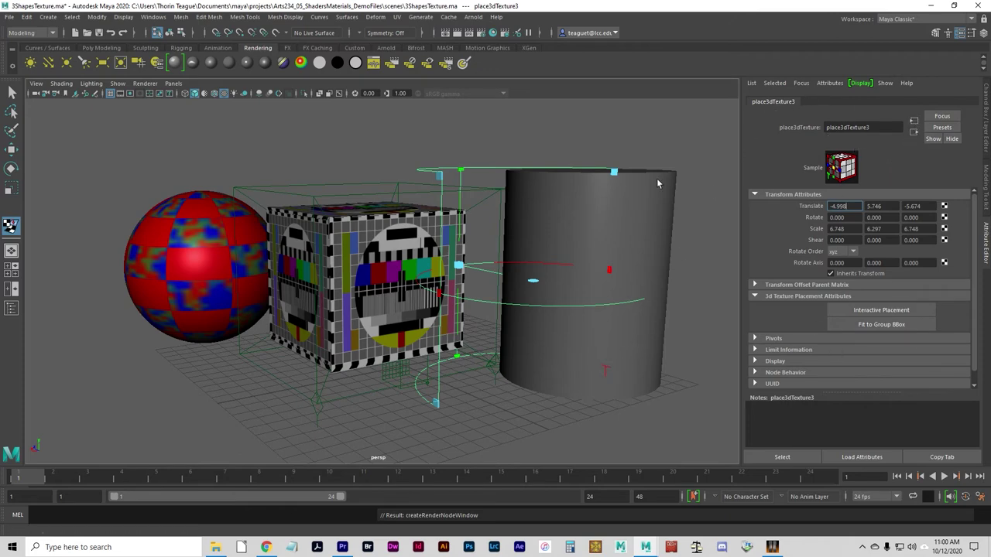
click(913, 131)
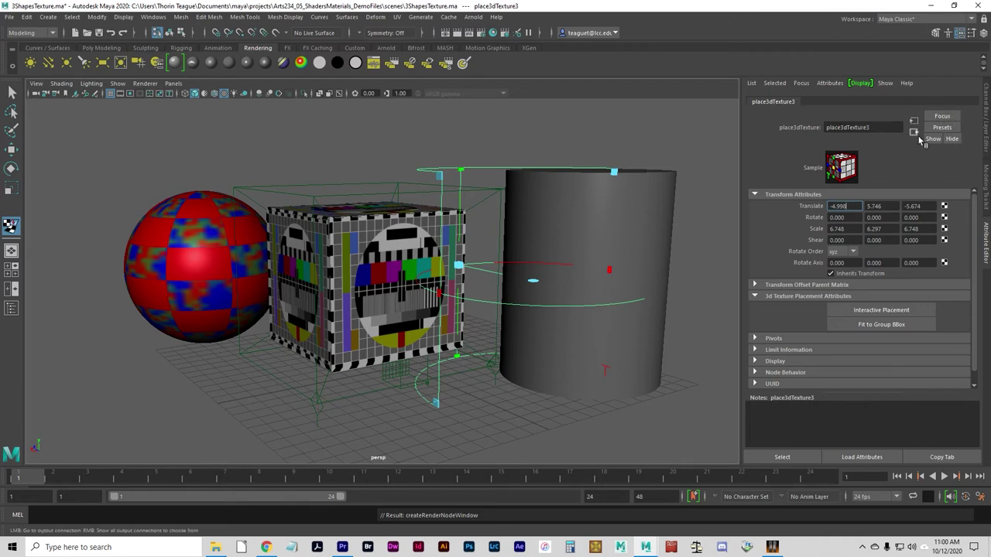
click(914, 132)
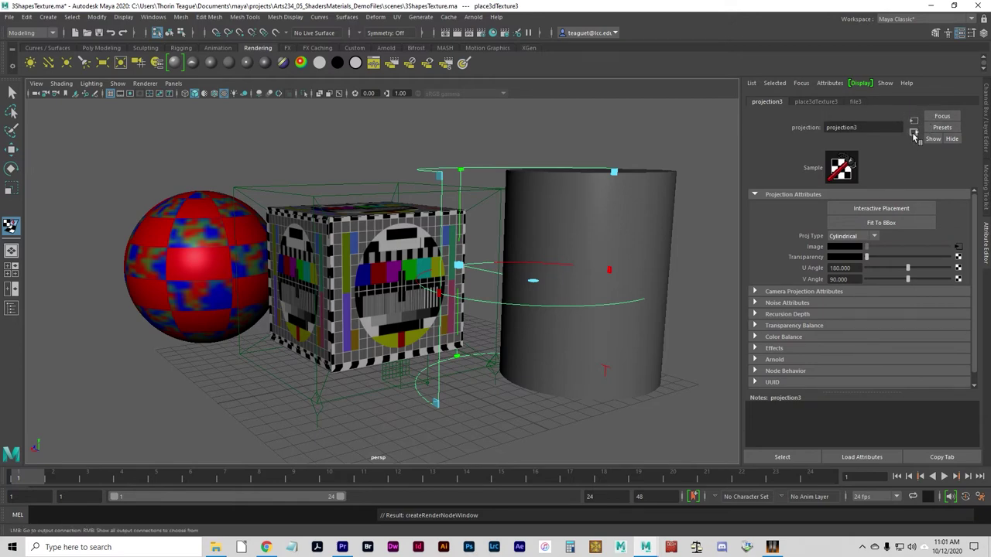
Load testPattern.tga from sourceimages as file3's image on the cylinder
click(914, 131)
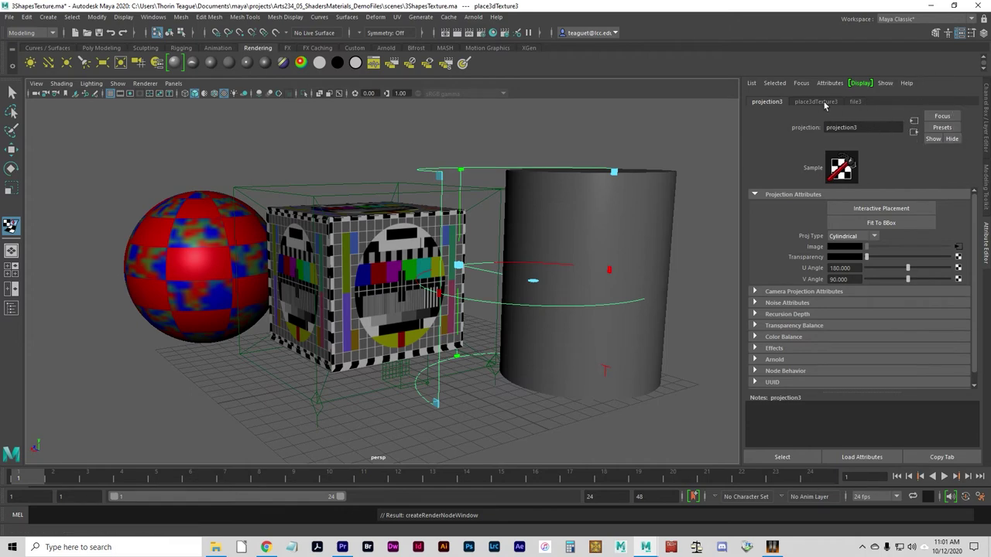
click(855, 101)
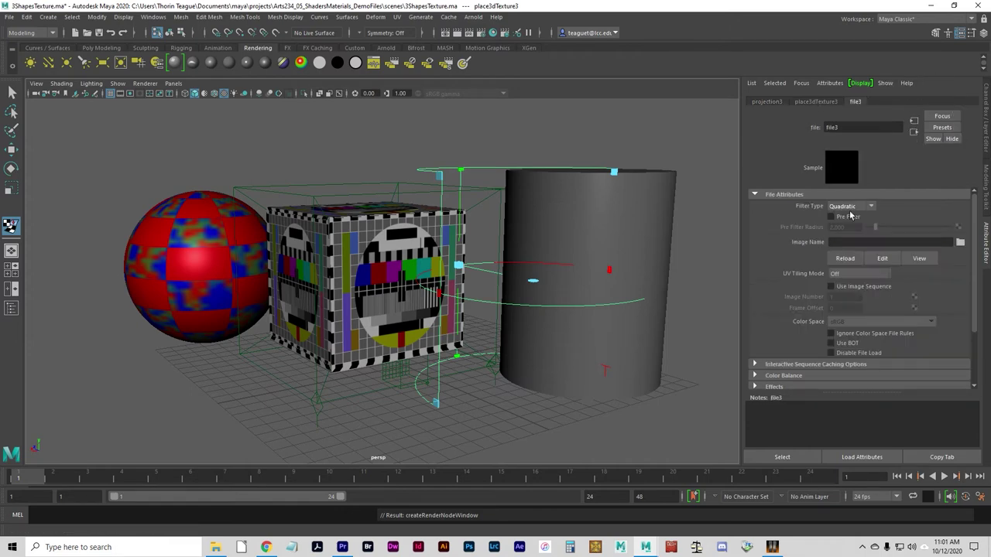
click(880, 241)
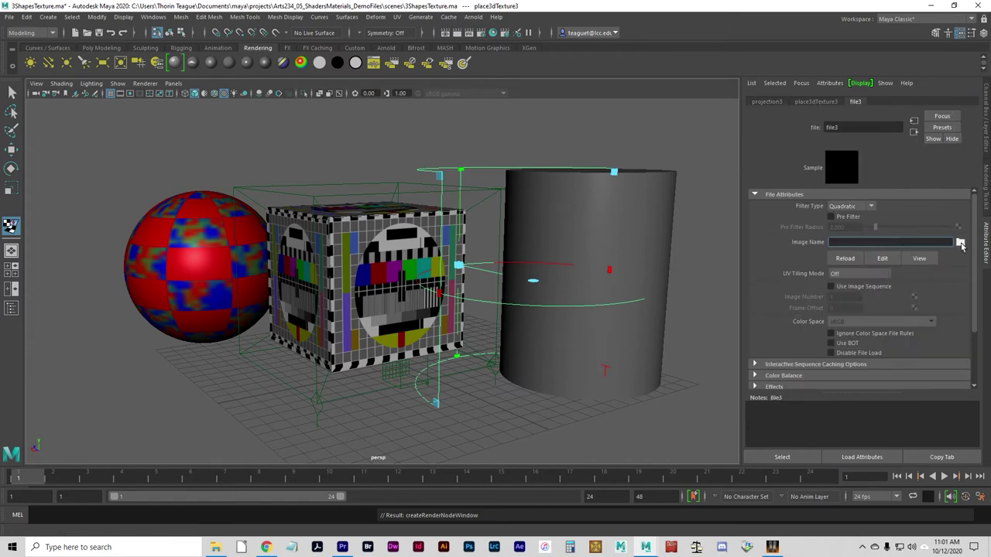
click(959, 243)
click(206, 215)
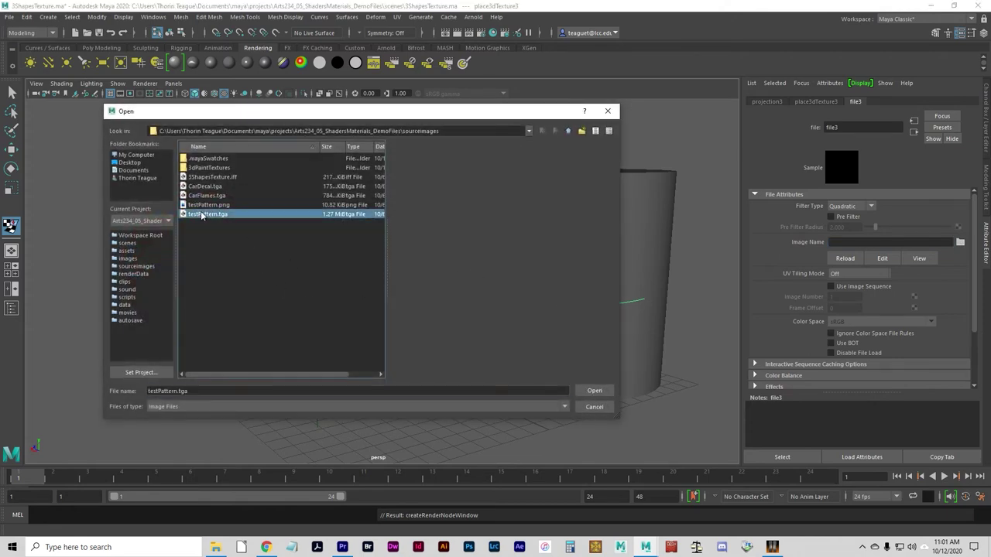
click(594, 390)
alt+drag(481, 314, 520, 339)
key(w)
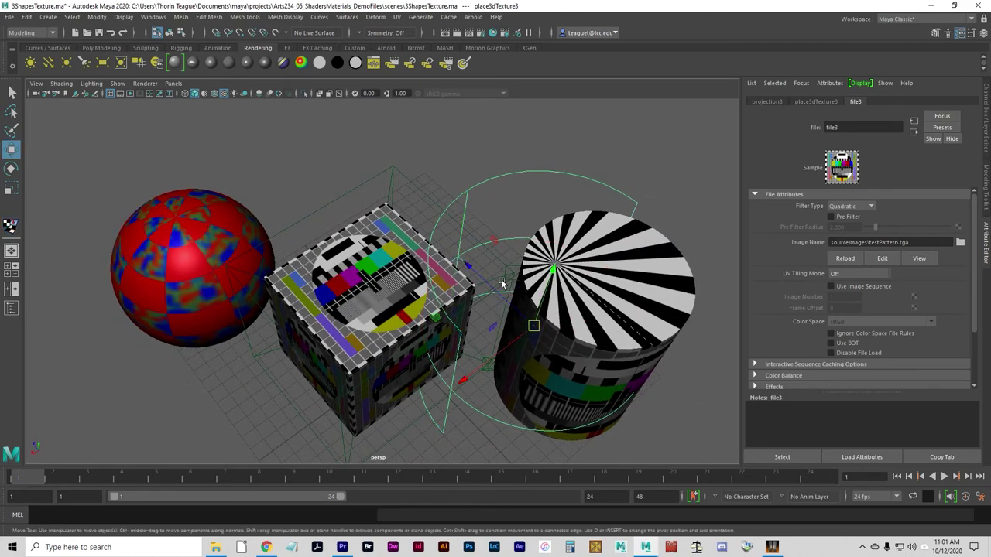
Raise and stretch the cylinder's texture placement so the pattern wraps its side, then deselect
drag(488, 282, 301, 333)
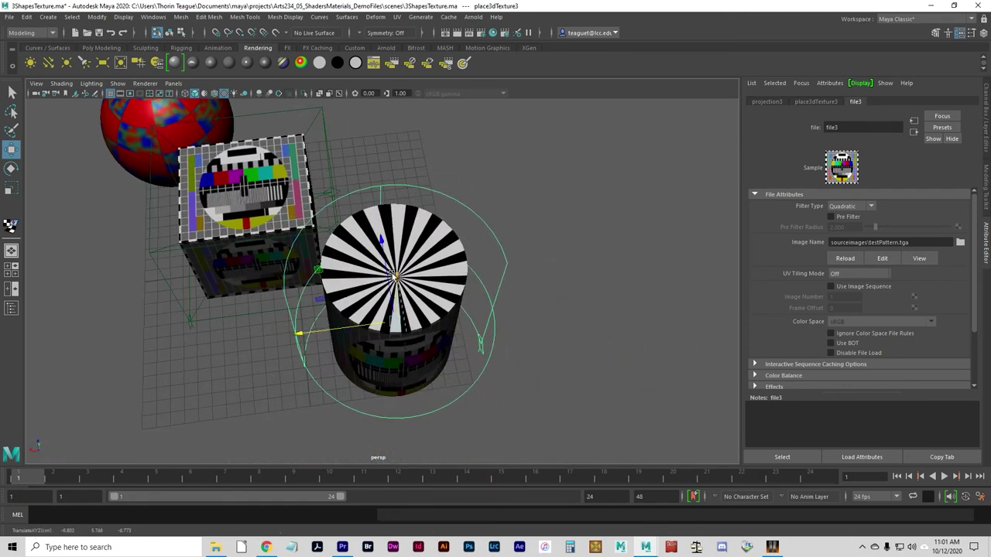
drag(383, 272, 384, 261)
alt+drag(371, 407, 394, 320)
key(r)
mouse_move(381, 149)
mouse_down()
mouse_move(378, 175)
mouse_move(378, 164)
mouse_up()
key(w)
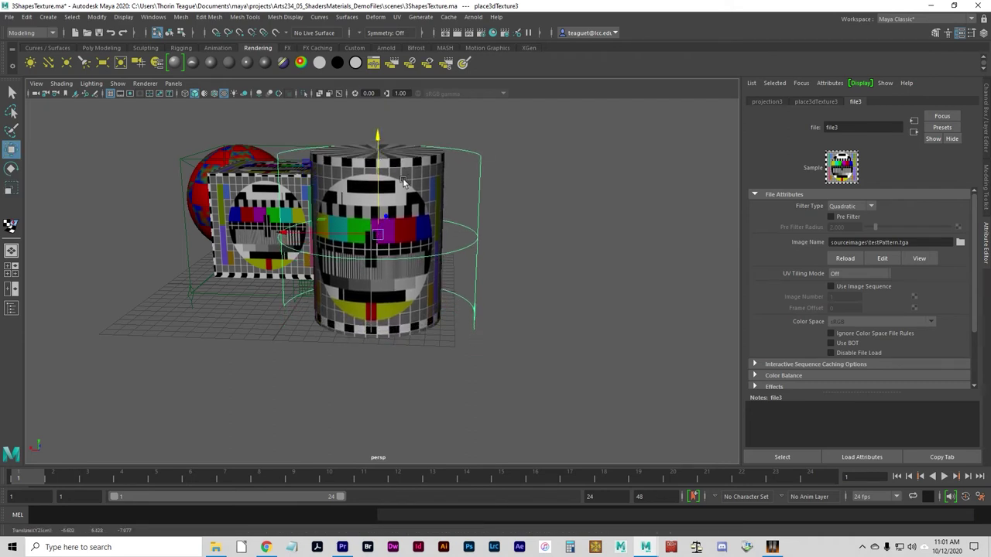
alt+drag(426, 371, 404, 313)
alt+drag(427, 356, 550, 347)
click(436, 336)
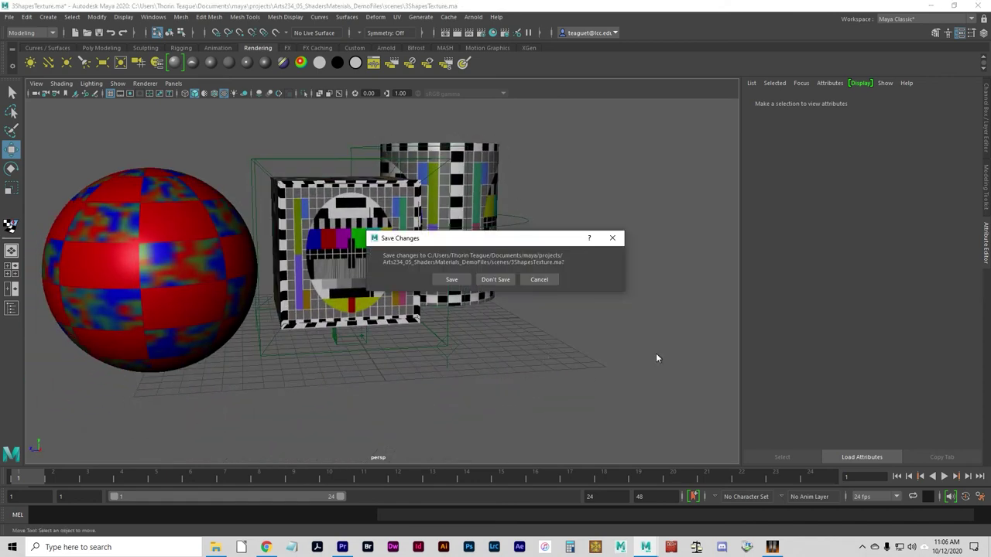
Start a new scene without saving and create a polygon cube, deleting an accidental cone
click(496, 279)
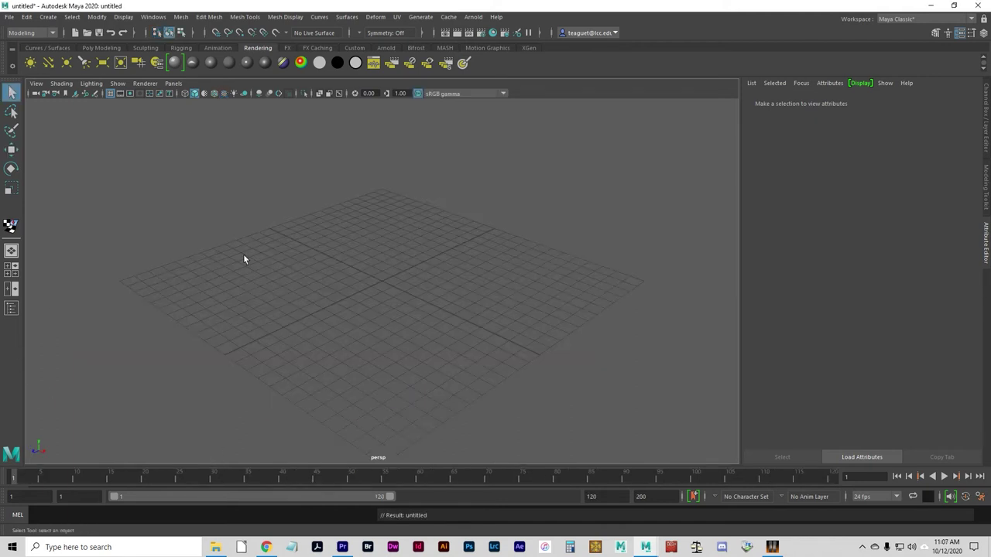
click(101, 47)
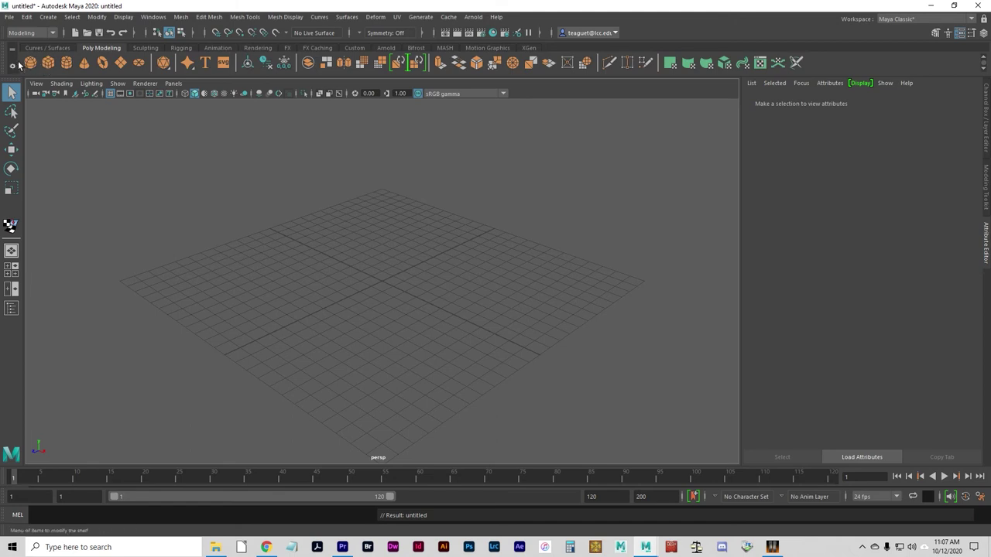
click(84, 63)
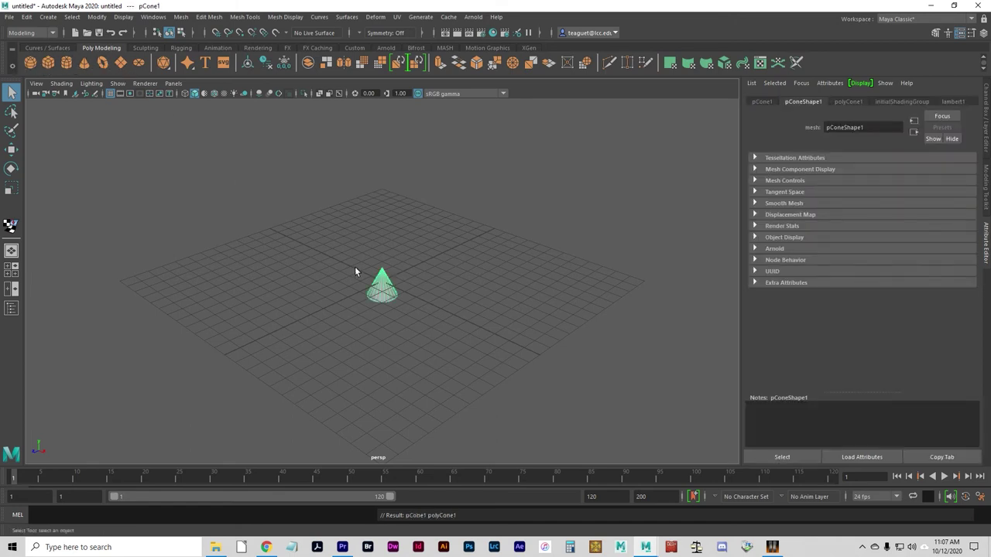
key(Delete)
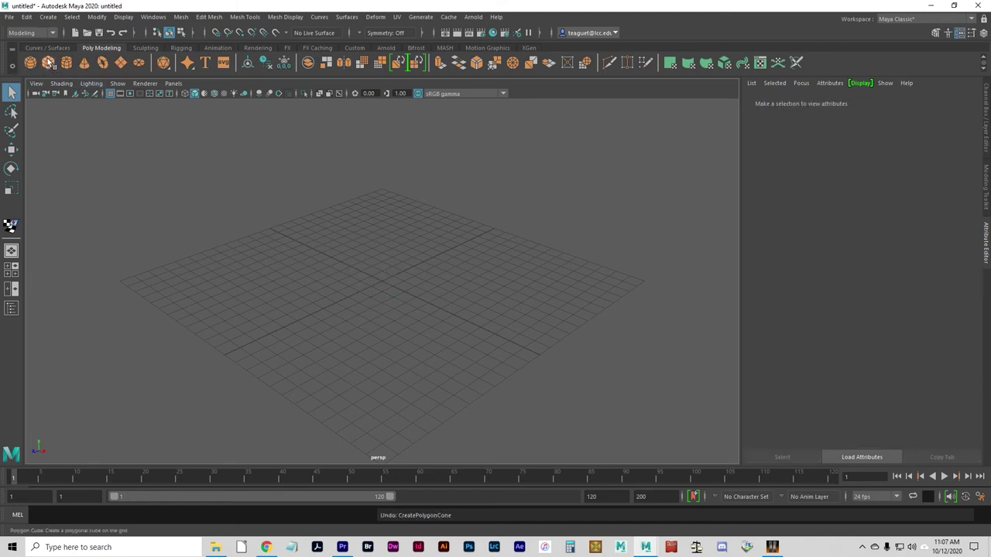
click(48, 62)
Shrink the cube uniformly to about half size and bring up Assign New Material
alt+right_drag(468, 339, 343, 315)
key(w)
key(r)
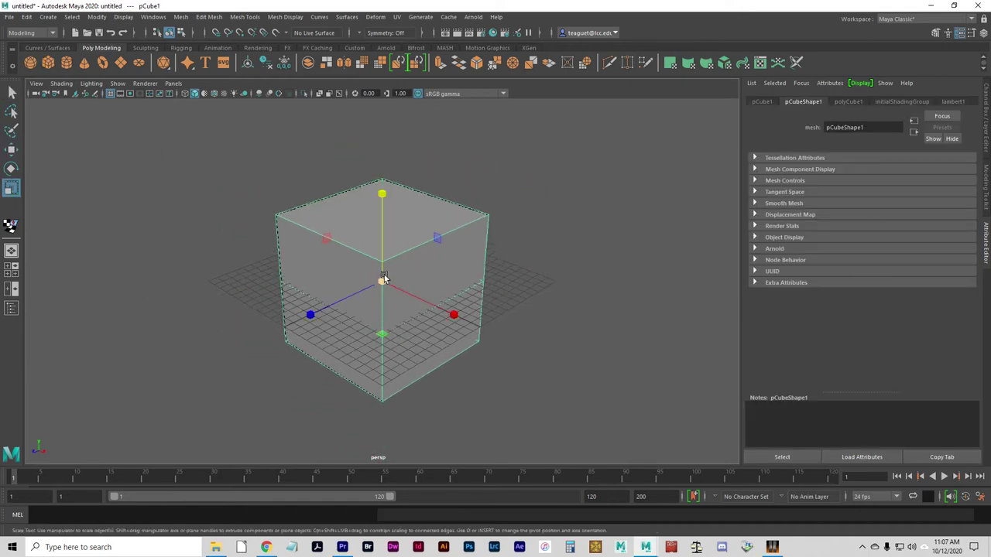
drag(379, 281, 322, 260)
key(w)
right_drag(405, 264, 416, 528)
Give the cube a new Lambert whose colour uses a File texture created as projection
click(416, 259)
click(958, 219)
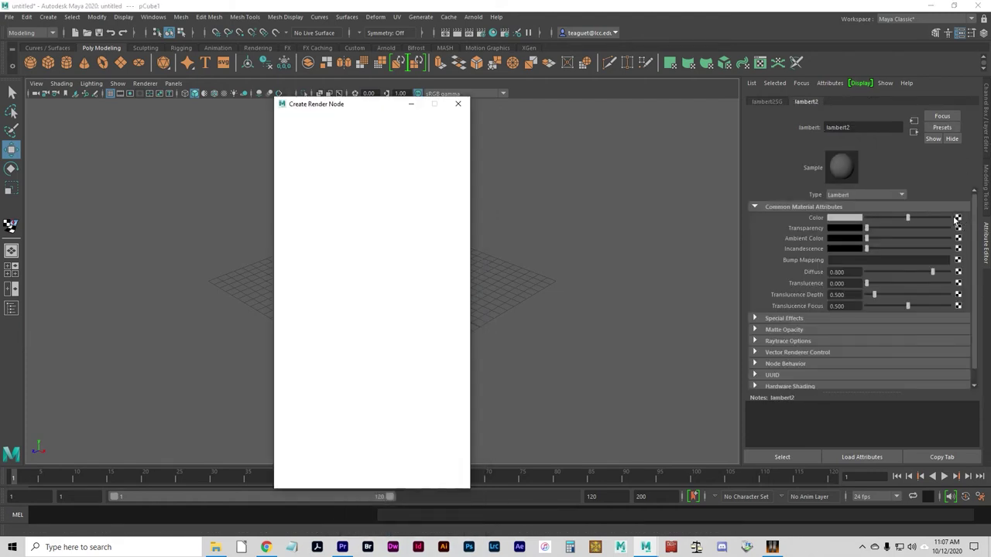
right_click(392, 189)
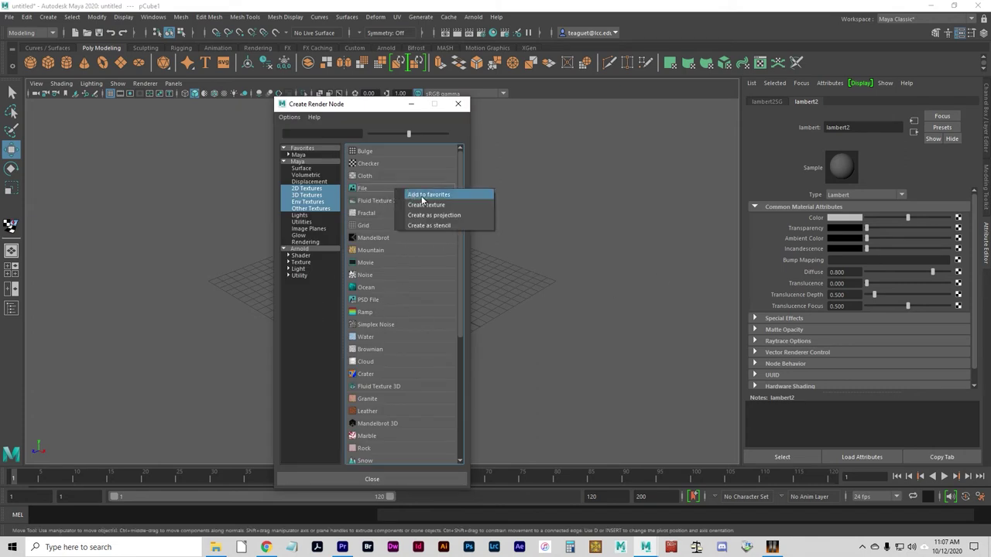
click(433, 215)
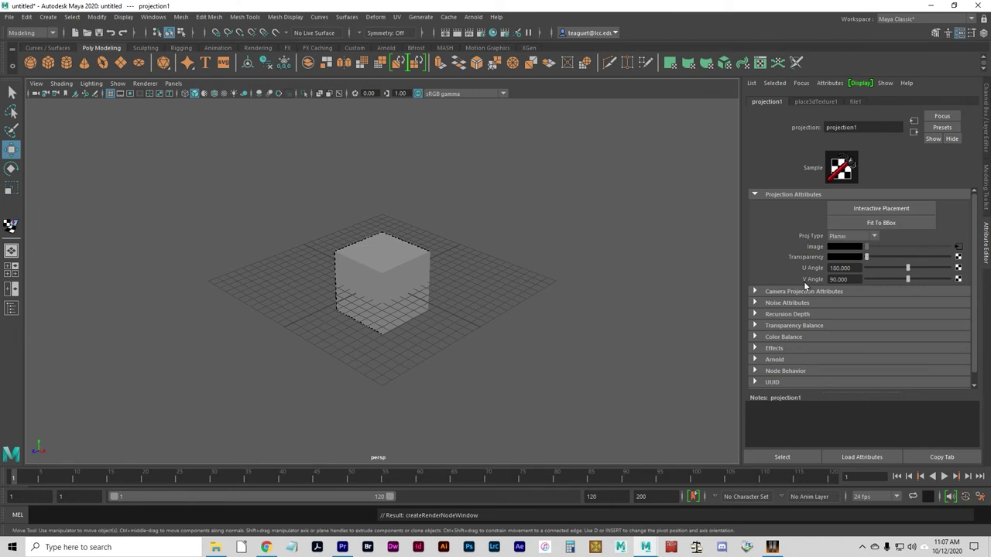
Fit projection1 to the cube's bounding box and place place3dTexture1 interactively
click(904, 221)
alt+drag(347, 295, 371, 299)
key(w)
click(815, 103)
click(869, 312)
alt+drag(431, 376, 368, 383)
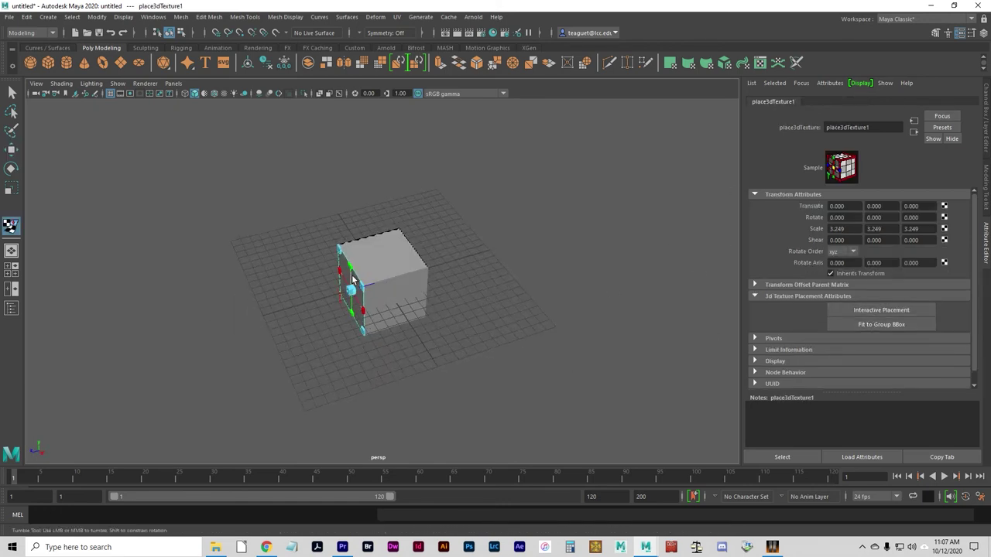
alt+drag(331, 334, 410, 289)
alt+drag(494, 356, 464, 330)
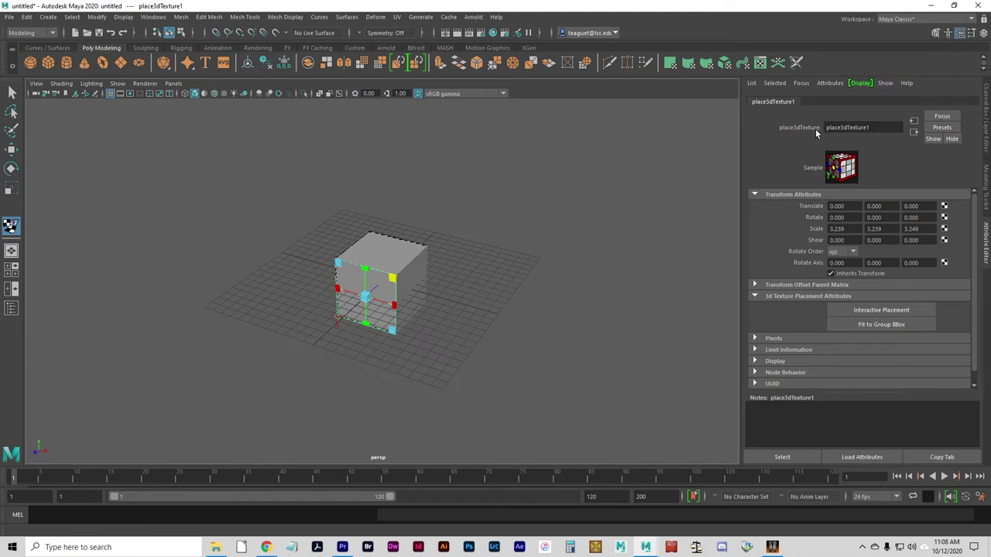
Load testPattern.tga from sourceimages as file1's image
click(914, 133)
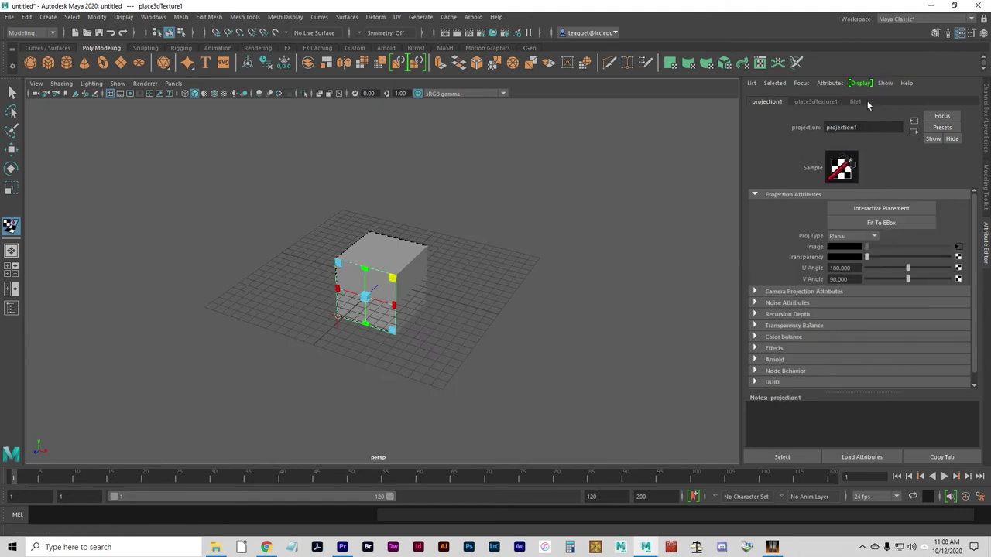
click(857, 101)
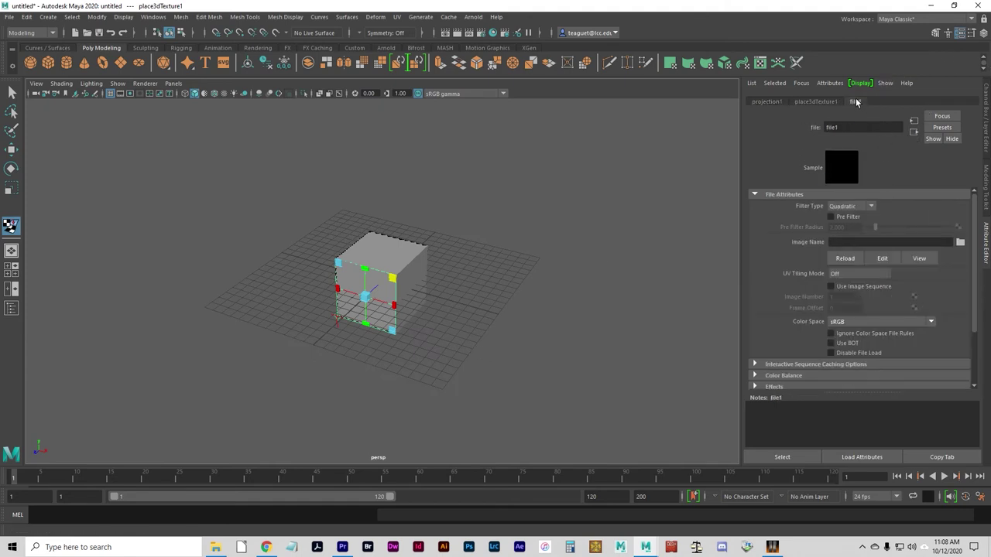
click(960, 242)
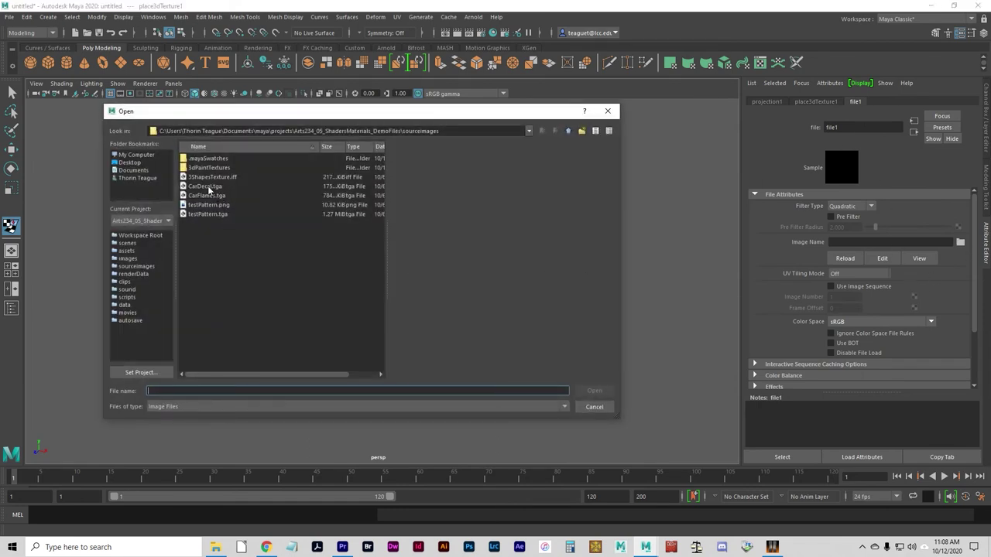
click(209, 216)
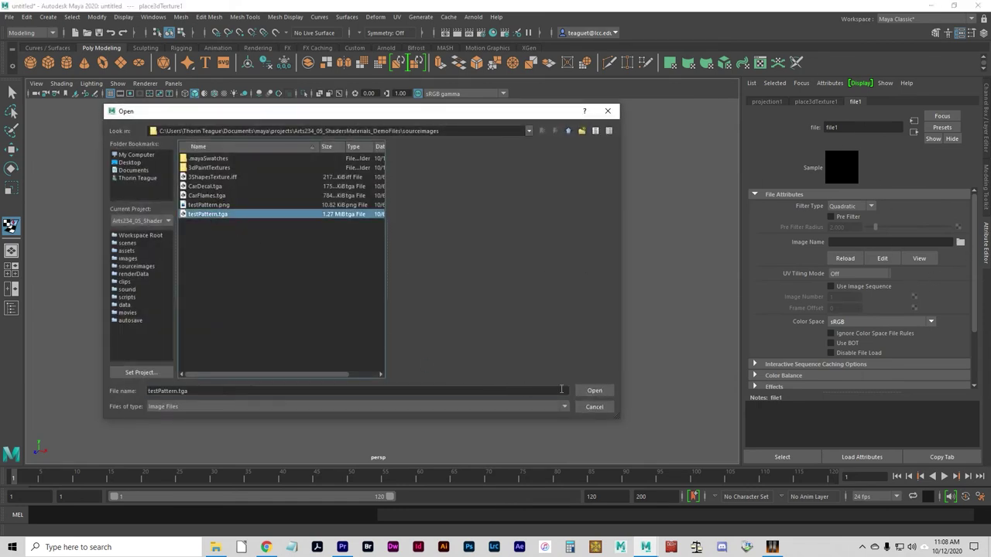
click(594, 390)
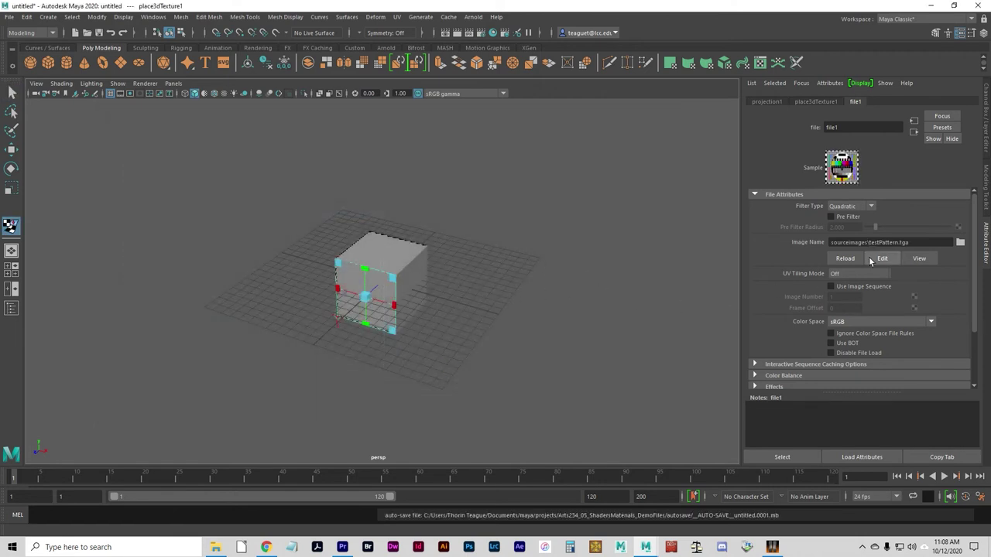
Switch to textured display (6), select the cube and orbit to its striped side
key(6)
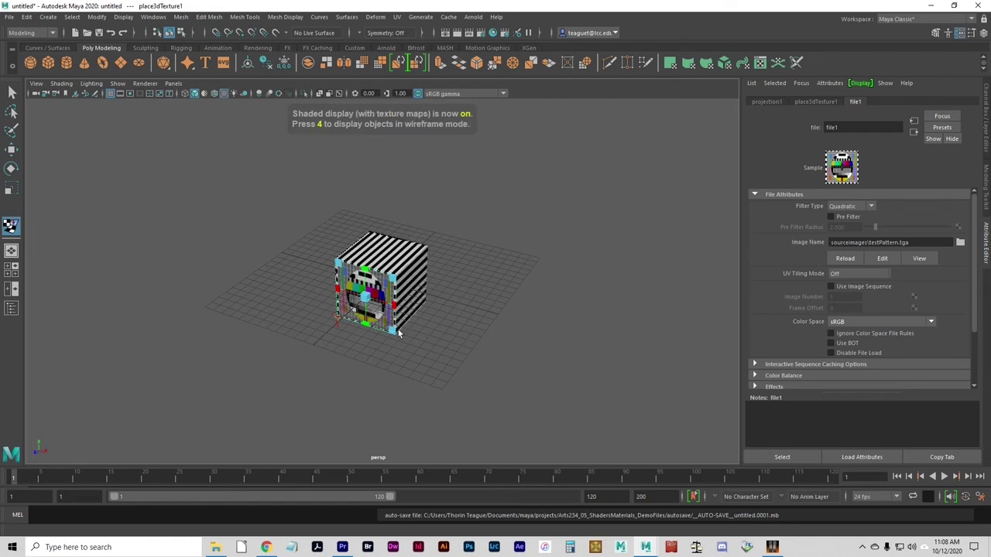
mouse_move(365, 377)
alt+mouse_down()
mouse_move(348, 369)
mouse_move(391, 356)
mouse_move(348, 349)
mouse_move(380, 361)
mouse_move(363, 370)
alt+mouse_up()
click(382, 344)
click(414, 304)
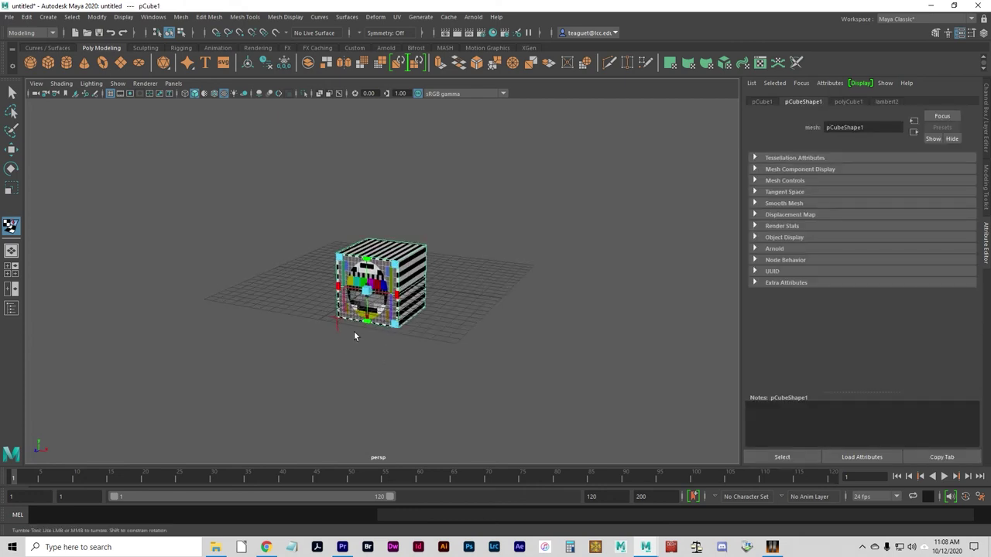
alt+drag(445, 375, 308, 392)
alt+right_drag(308, 392, 351, 387)
click(464, 379)
alt+drag(351, 387, 258, 337)
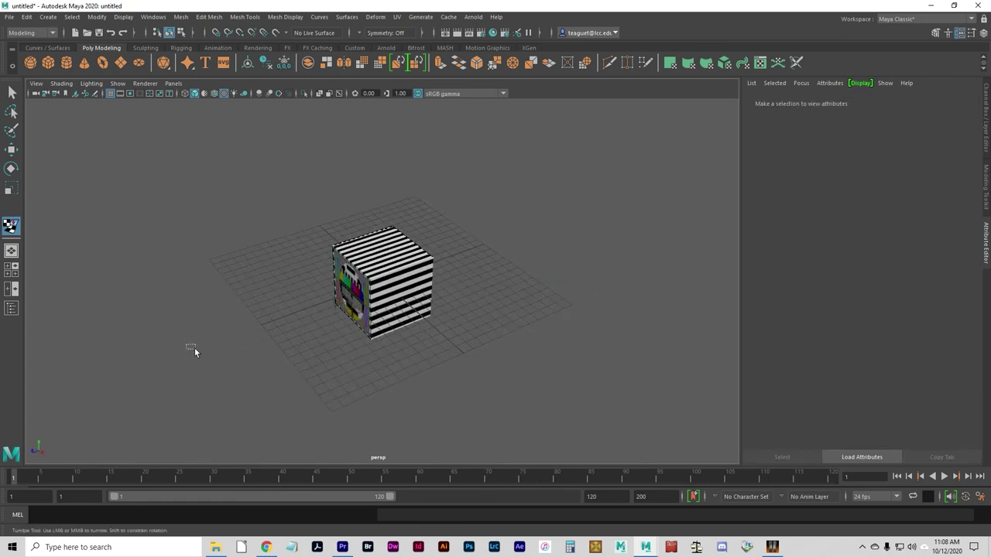
Add a polygon cone, move it out to the cube's left and tilt it about 28 degrees
click(84, 64)
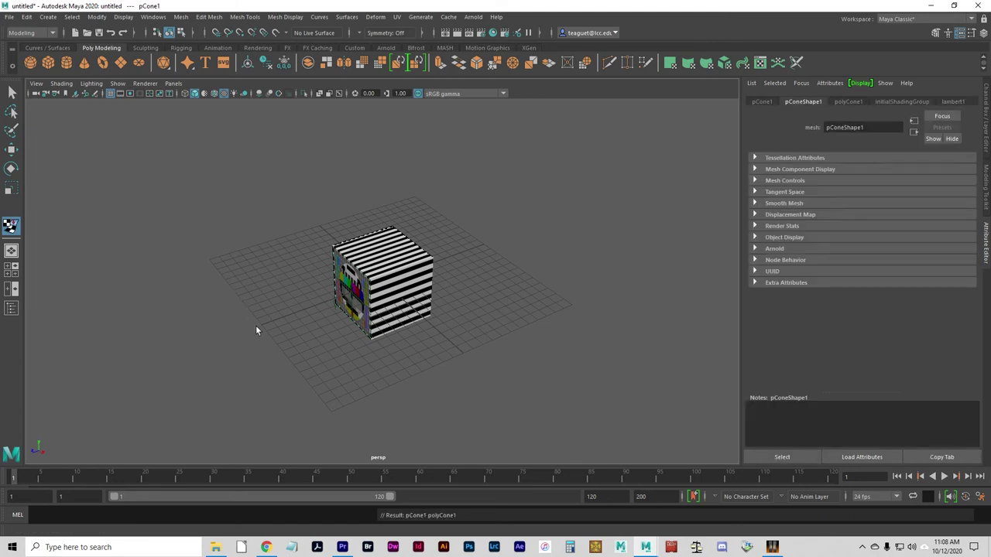
key(w)
drag(297, 313, 236, 330)
key(e)
drag(203, 266, 123, 391)
Select the textured cube and turn it to about -28 degrees around Y
click(370, 403)
alt+drag(356, 436, 380, 391)
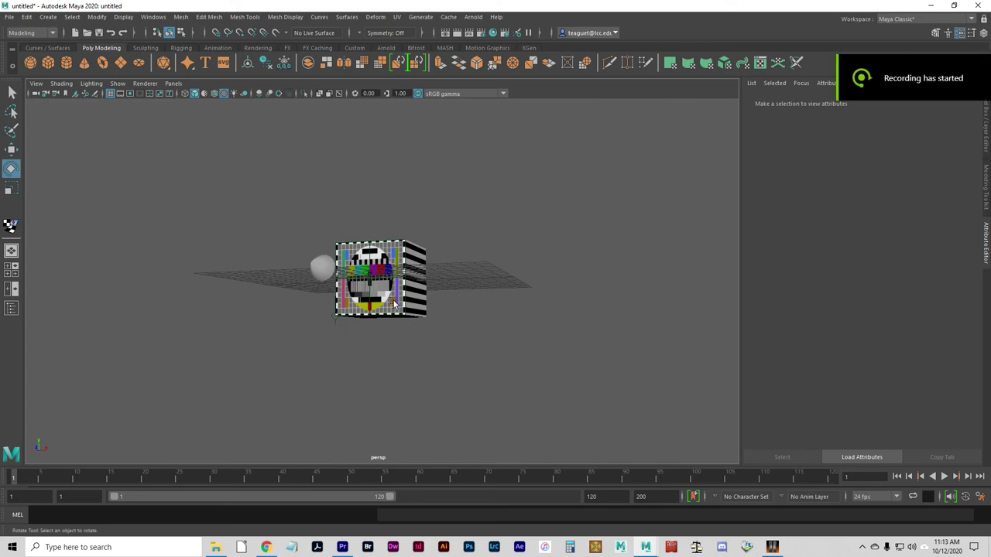
alt+drag(493, 325, 449, 343)
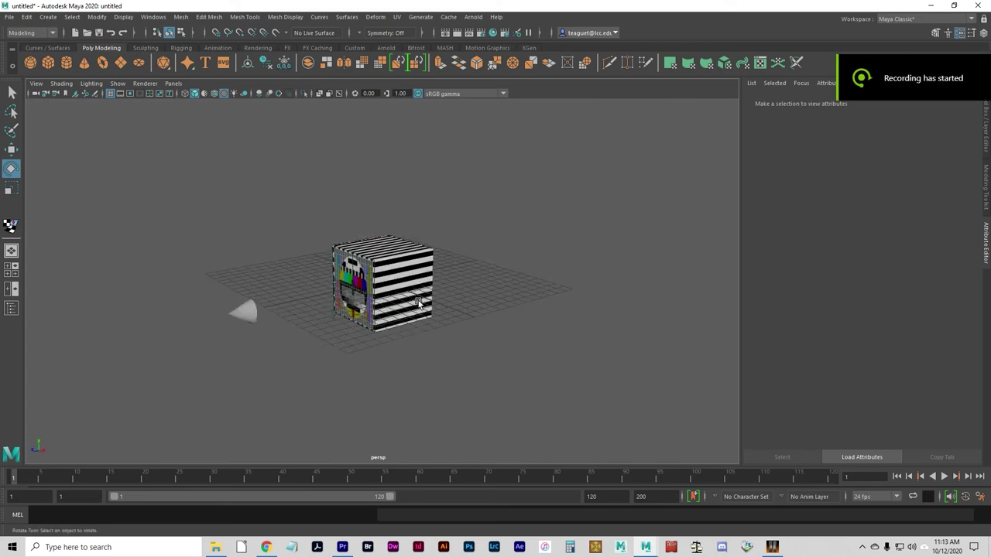
click(391, 295)
key(w)
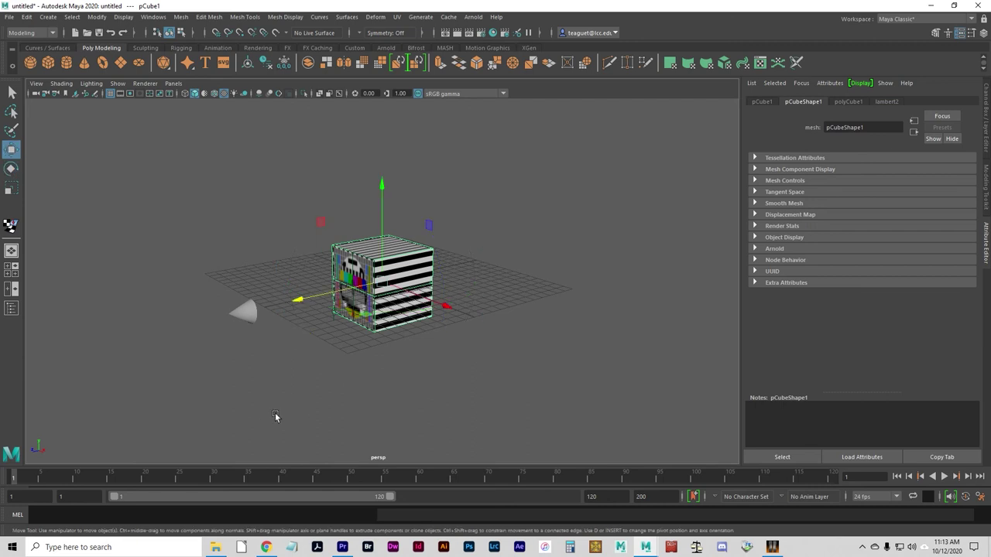
alt+drag(270, 418, 316, 416)
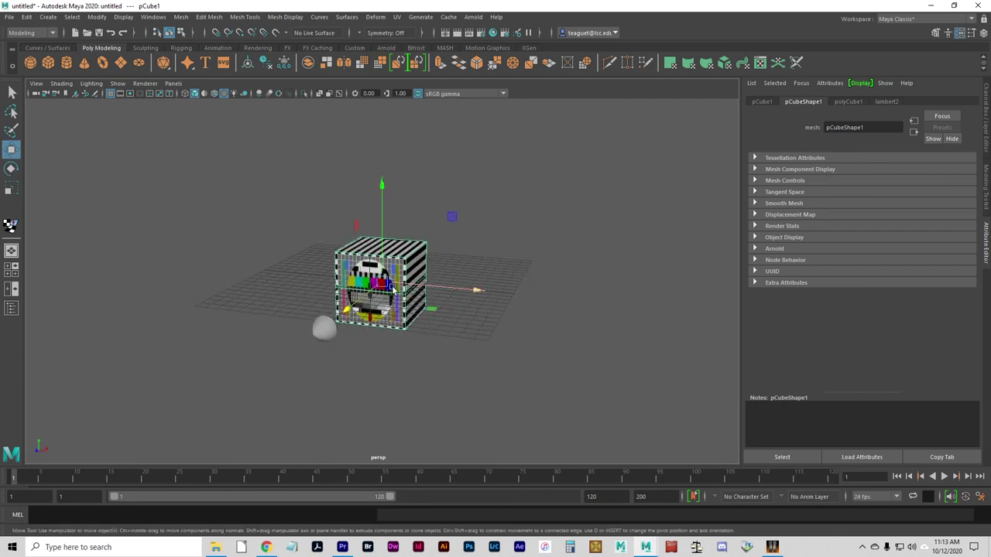
key(e)
drag(450, 309, 394, 302)
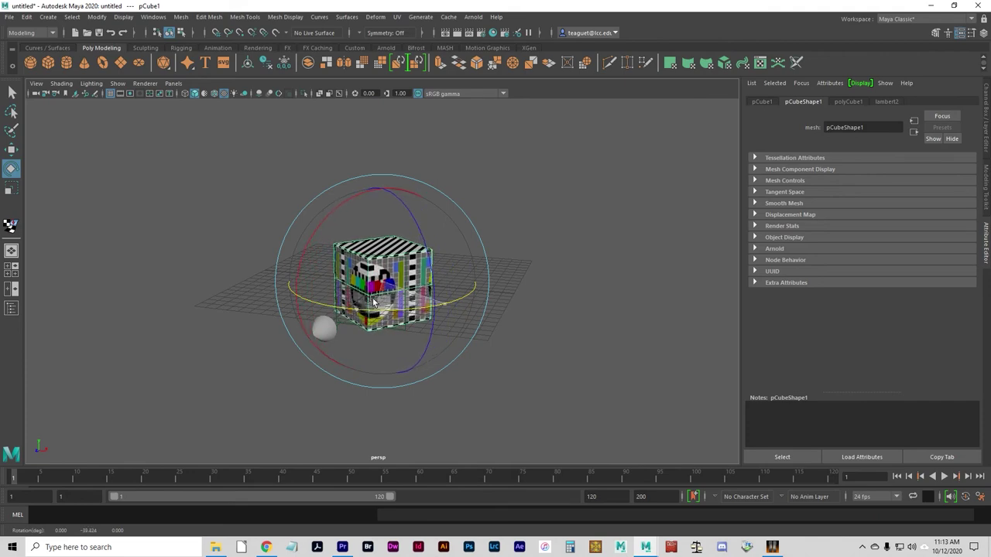
alt+drag(359, 373, 396, 347)
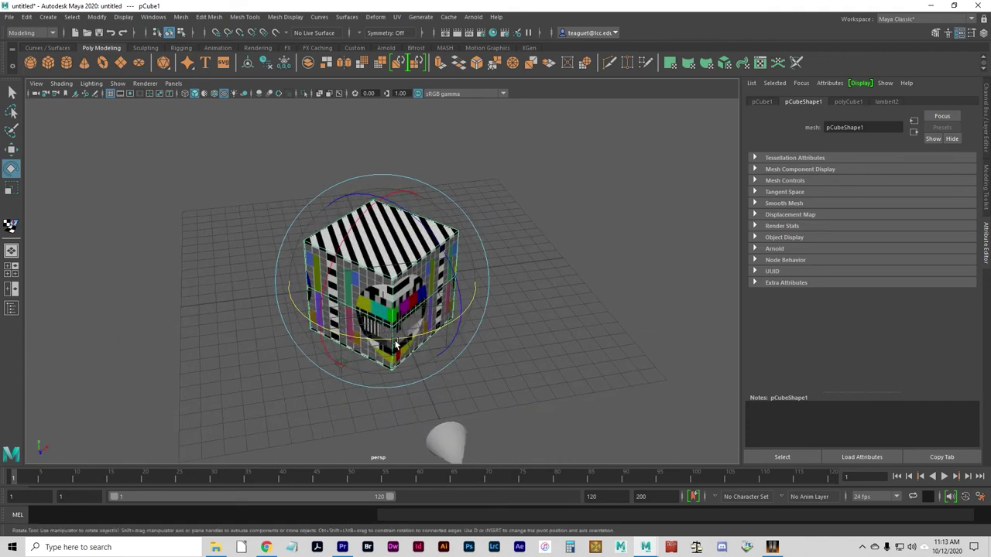
drag(395, 345, 380, 166)
Reselect the textured cube and tilt it with a further rotation
click(379, 166)
click(397, 248)
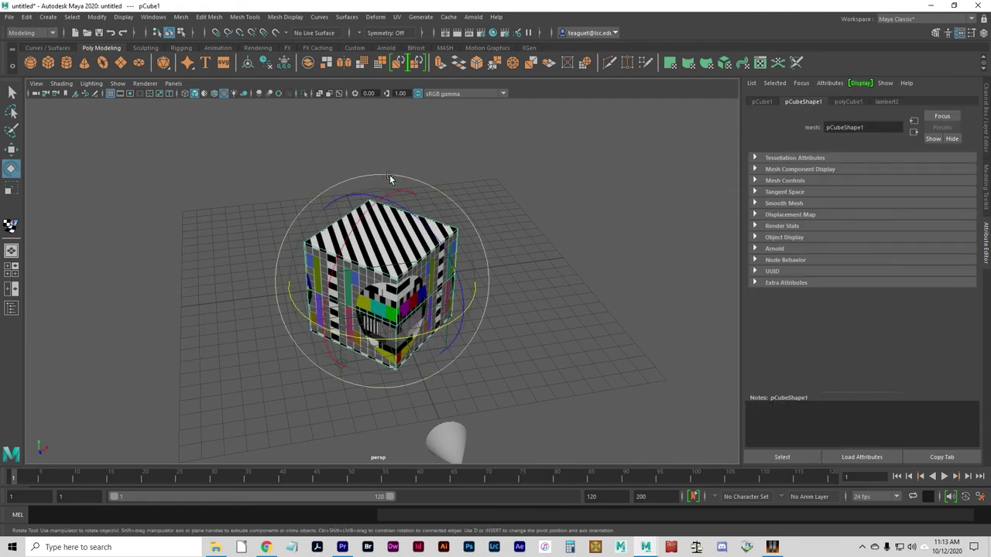
drag(386, 176, 469, 307)
Undo the cube's last rotation
key(ctrl+z)
key(ctrl+z)
key(ctrl+z)
key(ctrl+z)
key(ctrl+z)
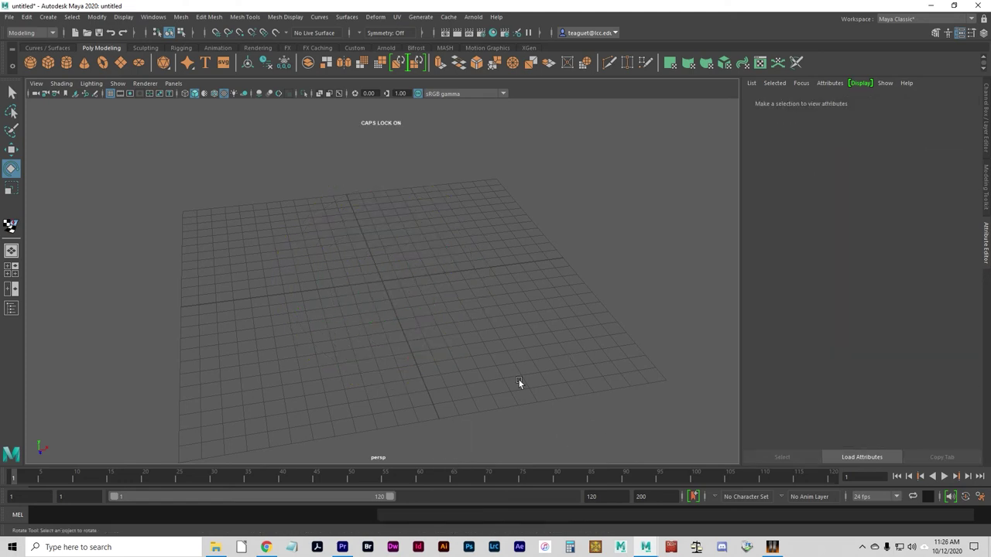
Create polygon cube pCube1 and assign it a new Blinn material, blinn1
key(Caps_Lock)
click(47, 61)
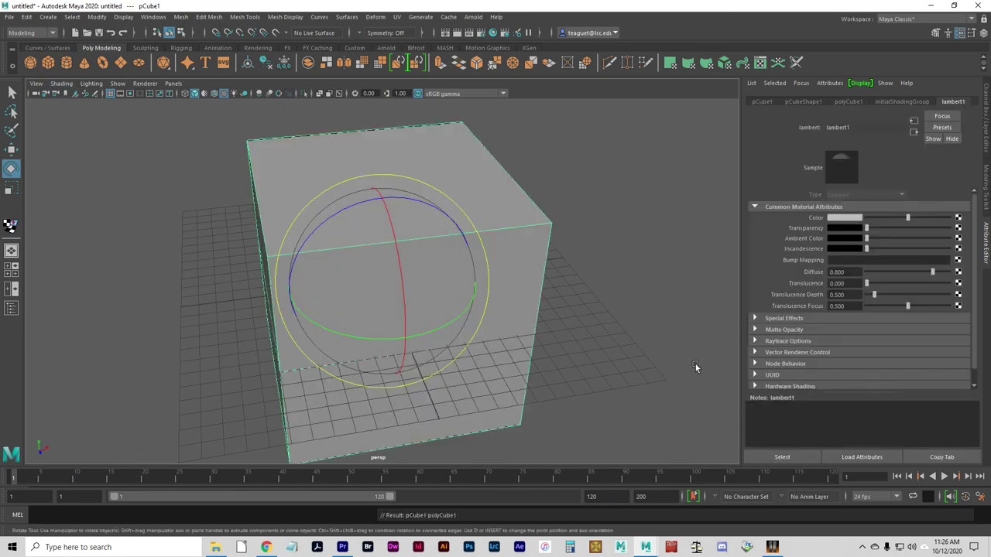
alt+drag(645, 386, 464, 373)
right_drag(247, 241, 225, 508)
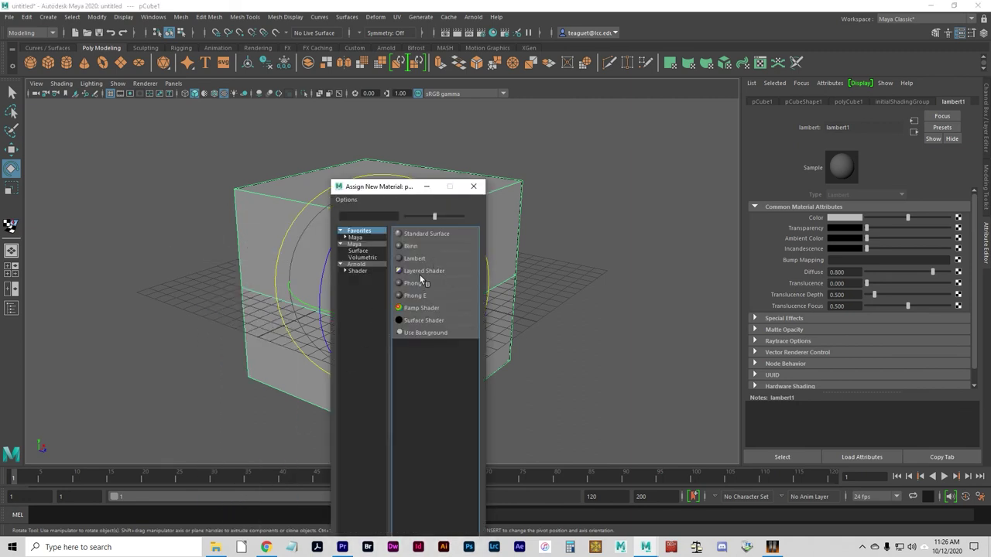
click(425, 247)
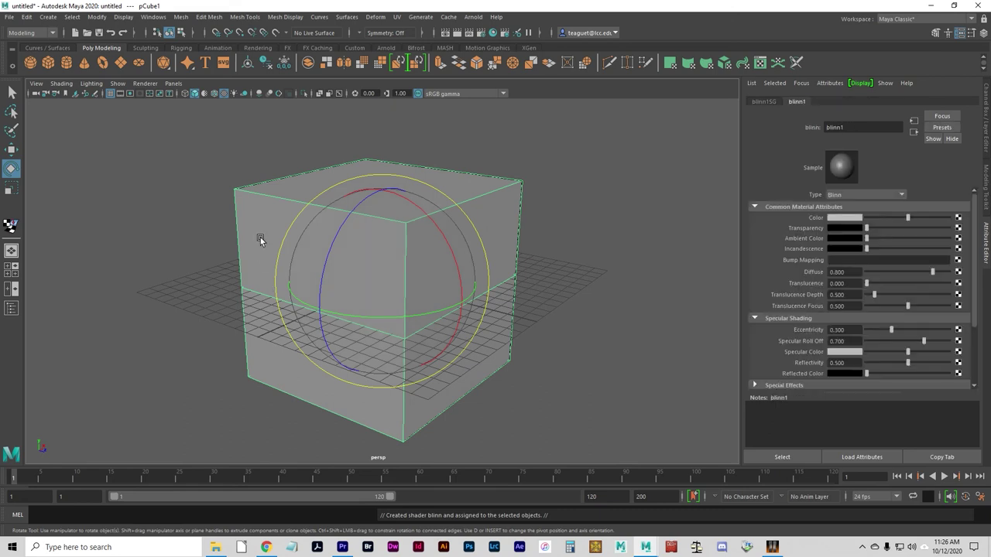
right_drag(260, 242, 170, 411)
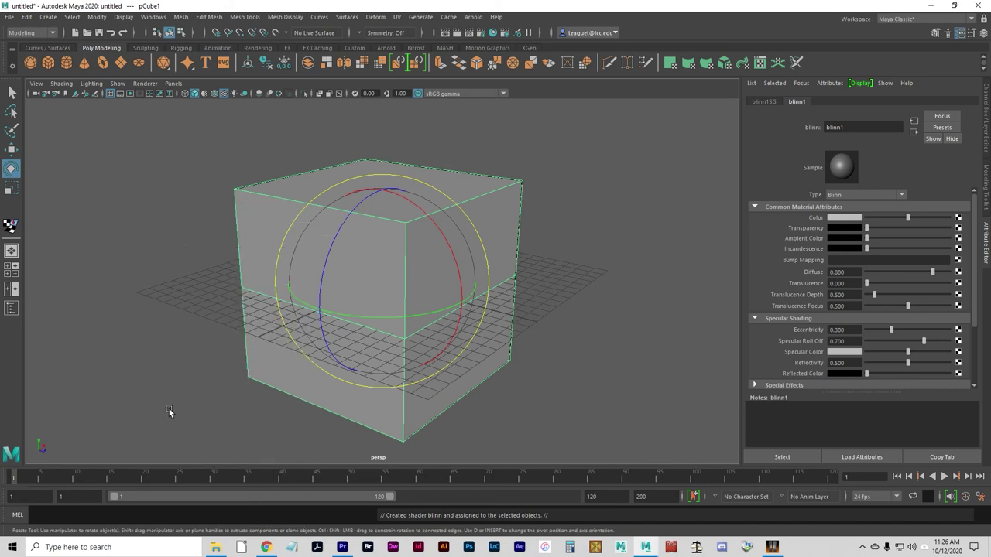
Create a File texture for the blinn1 colour map
click(960, 218)
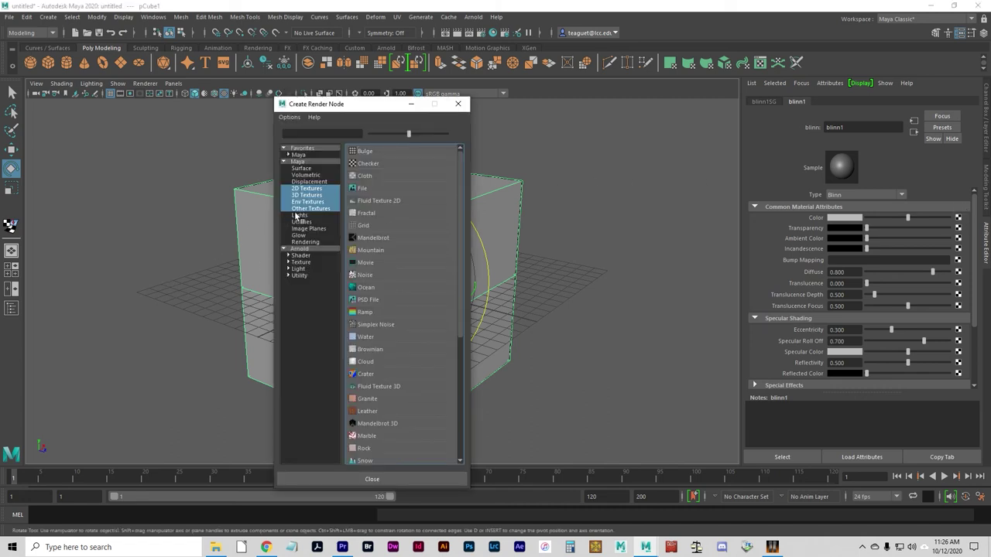
right_click(373, 191)
click(399, 207)
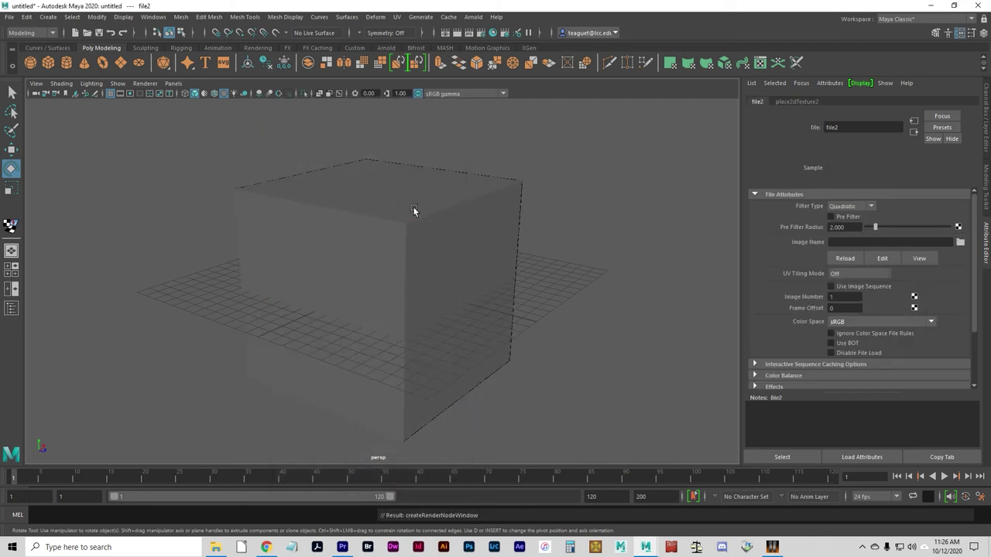
click(867, 241)
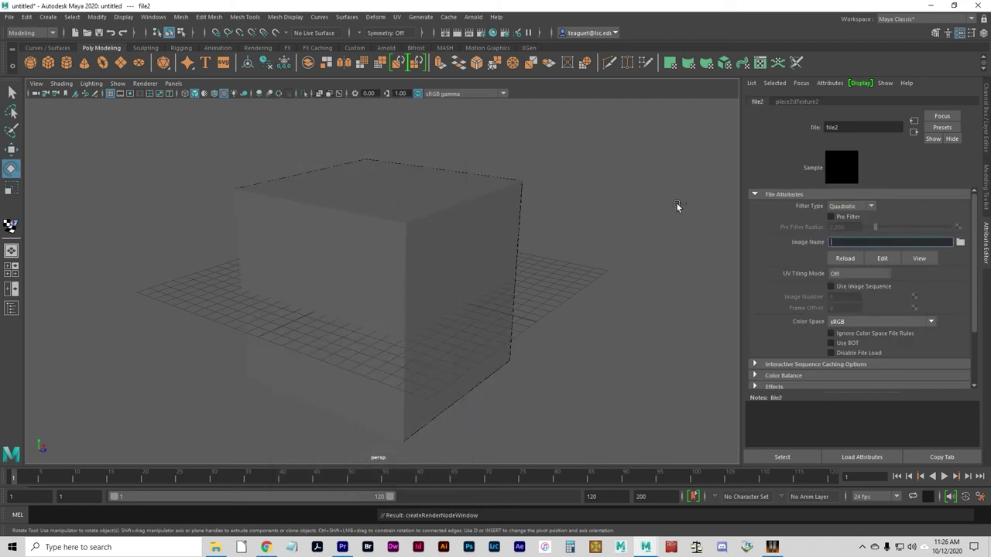
click(601, 270)
key(ctrl+z)
key(ctrl+z)
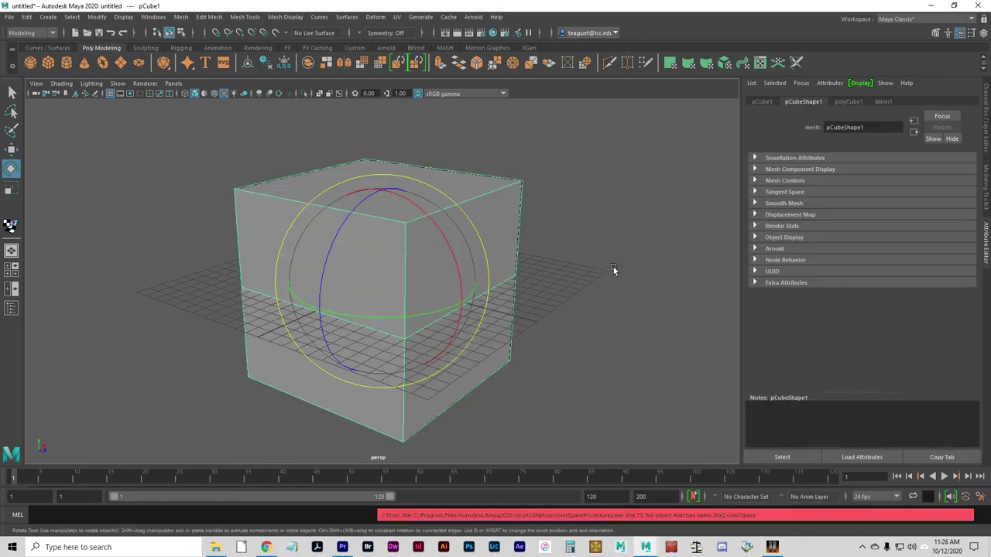
Recreate the colour File texture and load sourceimages/testPattern.tga into it
click(891, 101)
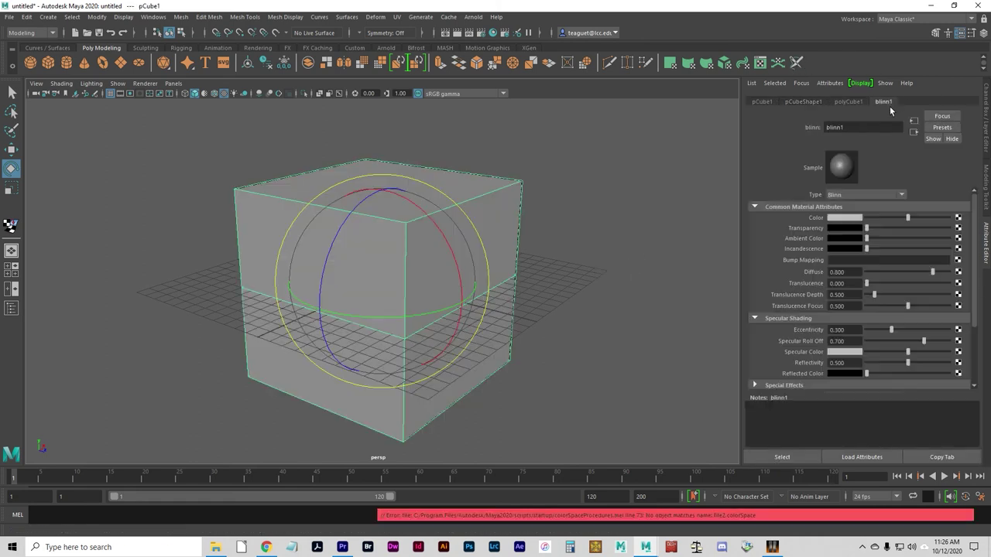
click(960, 219)
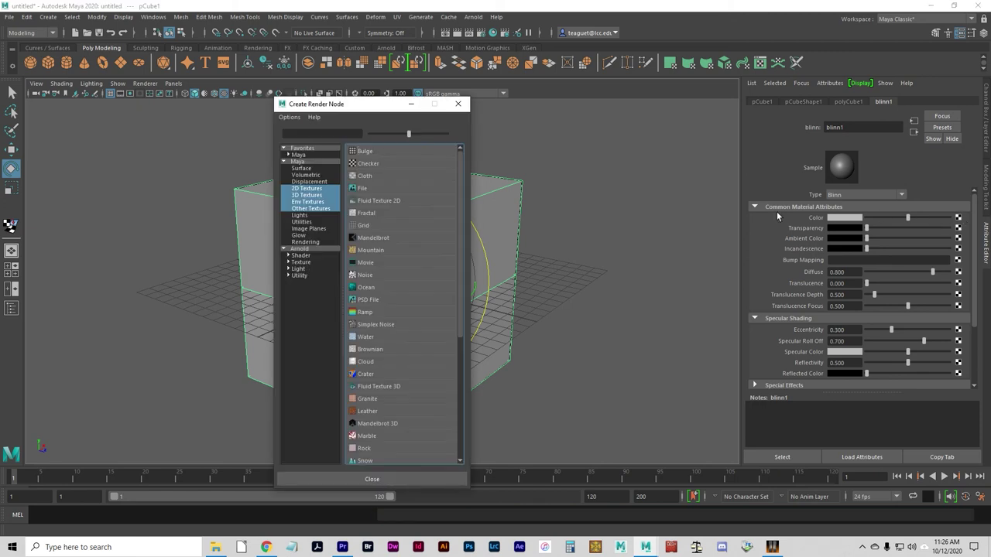
click(373, 184)
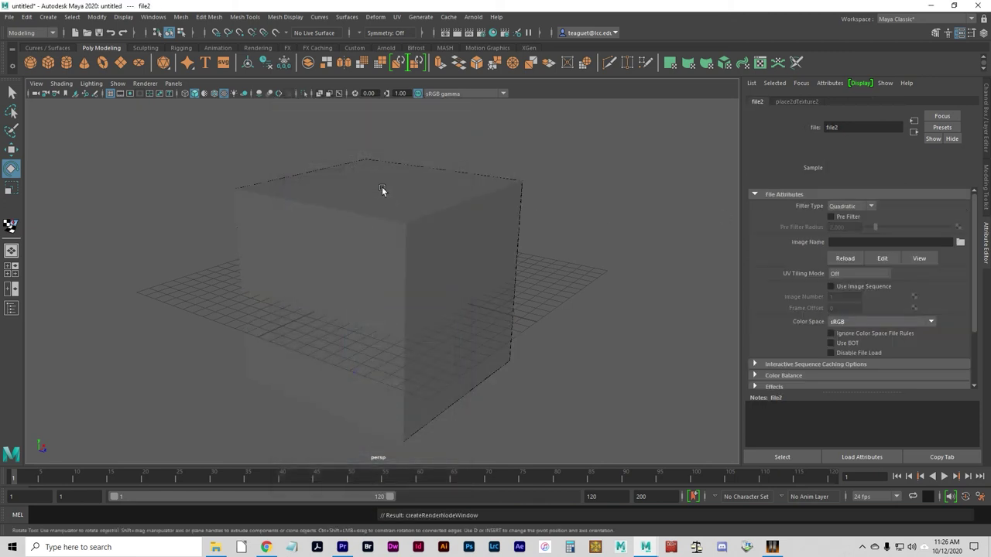
click(851, 242)
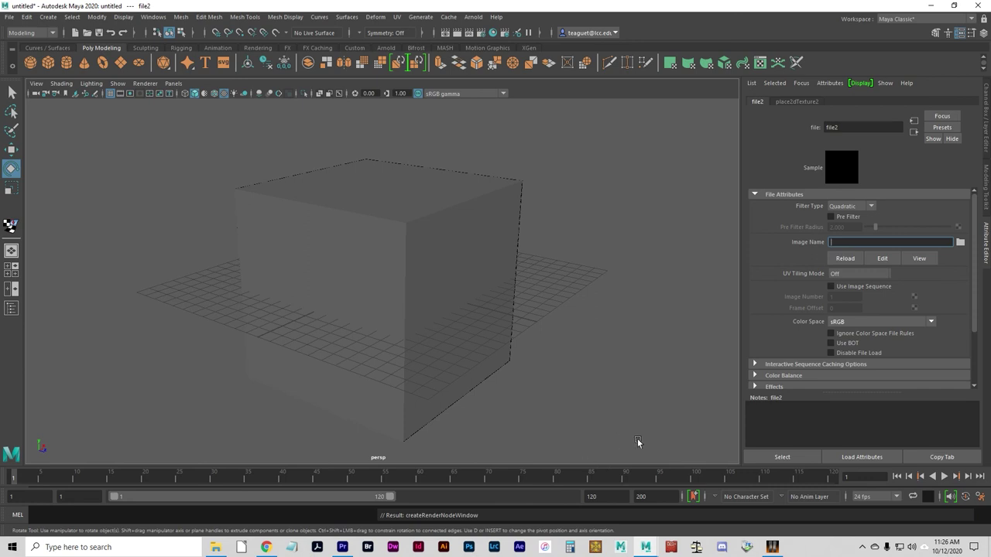
click(959, 243)
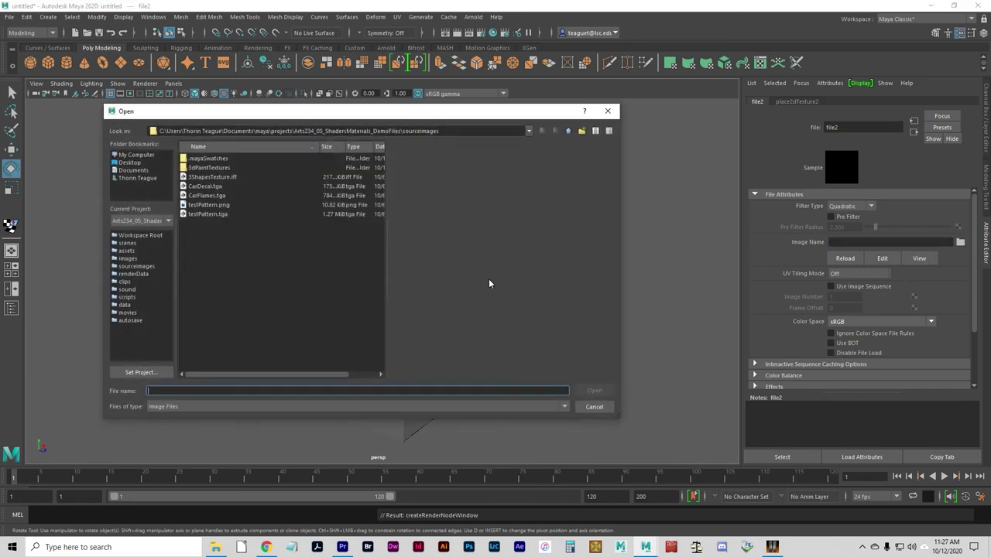
click(192, 214)
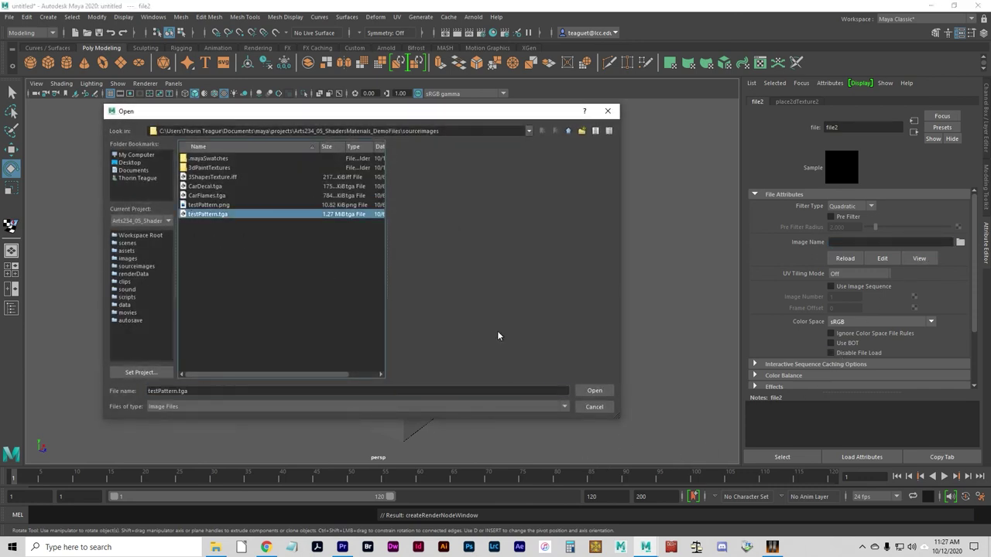
click(595, 390)
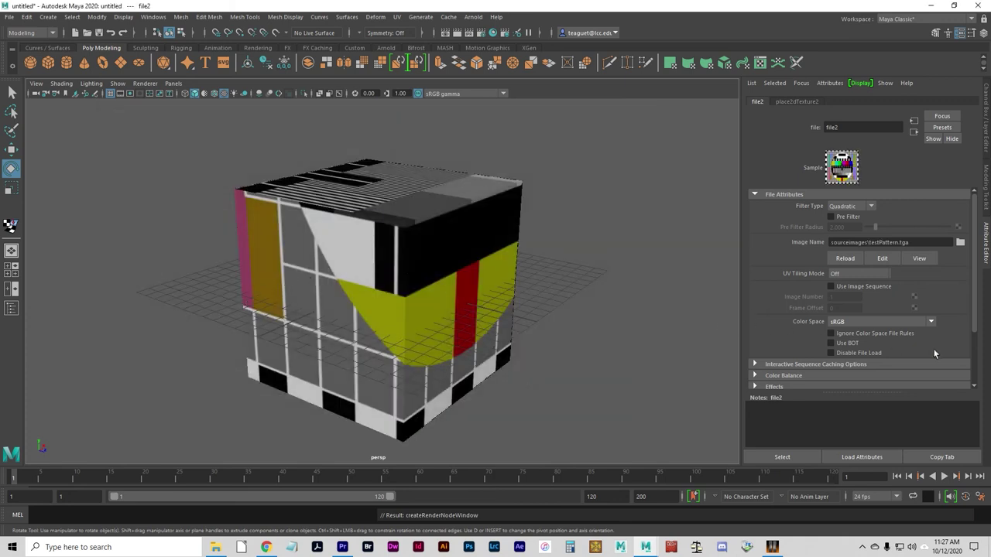
Turn on Mirror U and Mirror V in the place2dTexture settings
click(796, 102)
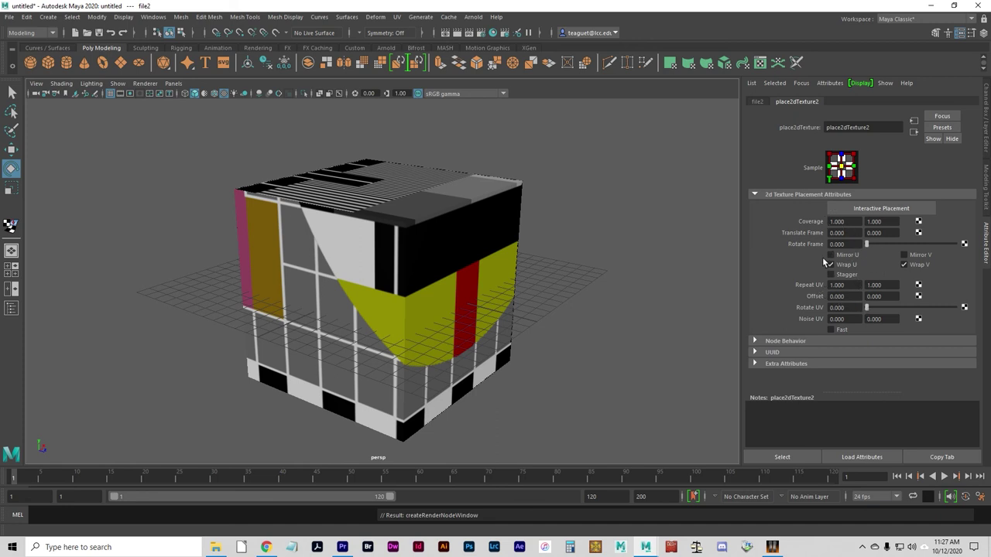
click(852, 251)
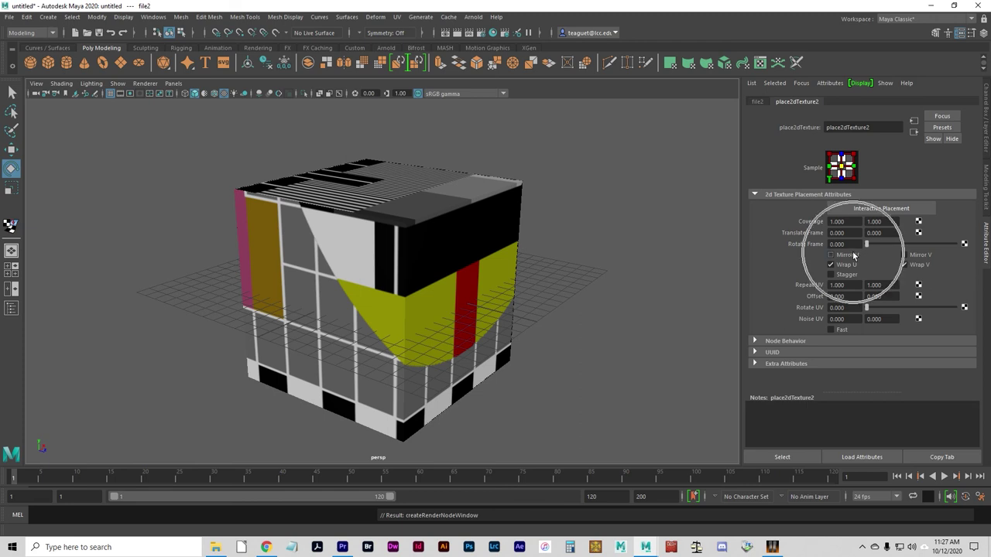
click(905, 265)
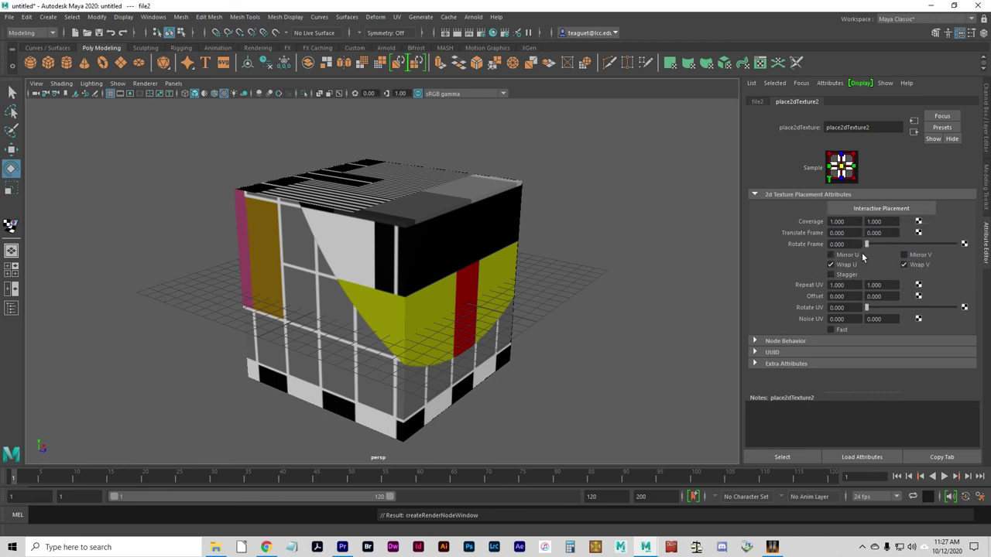
click(862, 254)
click(921, 256)
Try a Coverage UV of 0.25 by 0.25, then restore it to 1 by 1
drag(847, 221, 818, 222)
text(0.25)
key(Tab)
text(.25)
key(Tab)
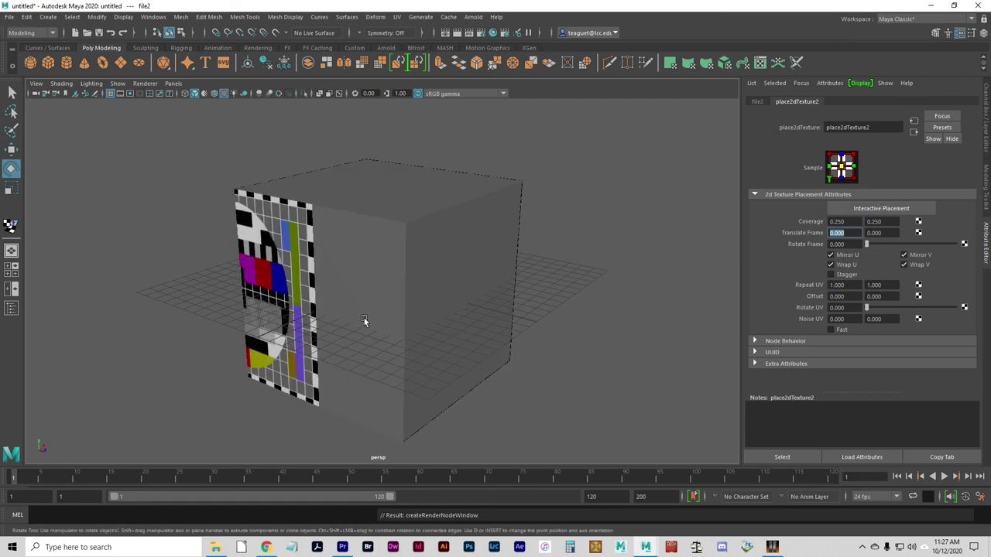
alt+drag(366, 318, 410, 305)
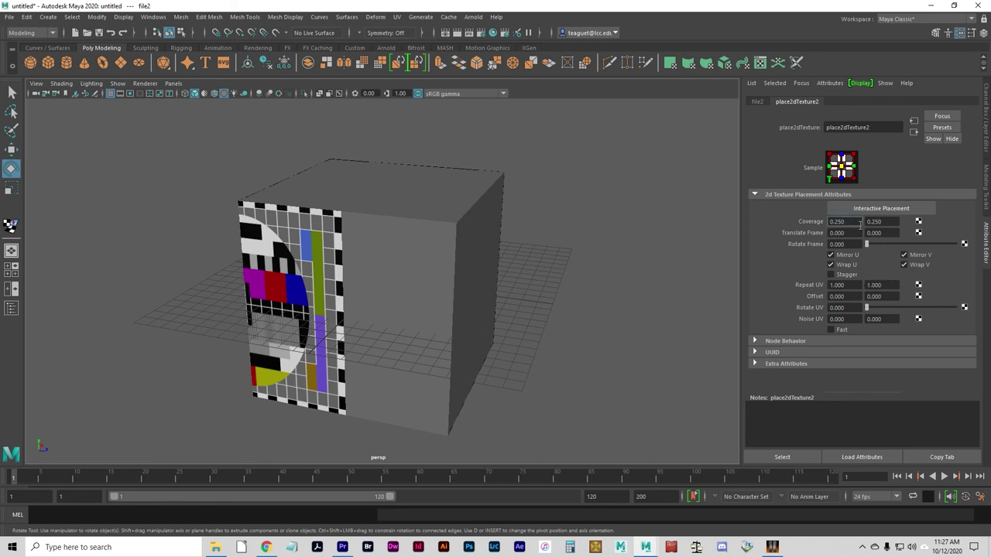
double_click(859, 222)
text(1)
key(Tab)
text(1)
key(Tab)
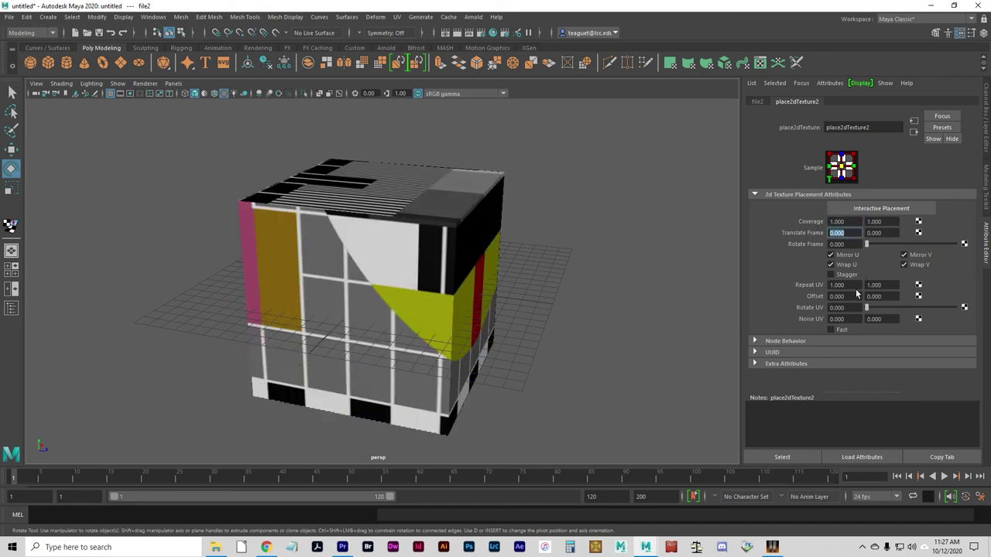
Set Repeat UV to 4 by 4 after trying 0.25 and 0.285
drag(856, 286, 779, 287)
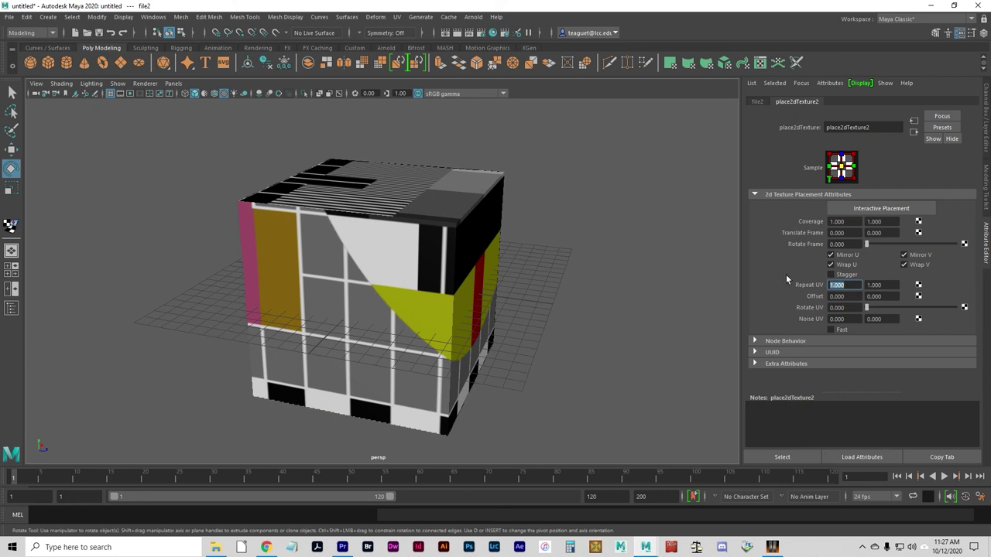
text(0.25)
key(Tab)
text(0.285)
key(Tab)
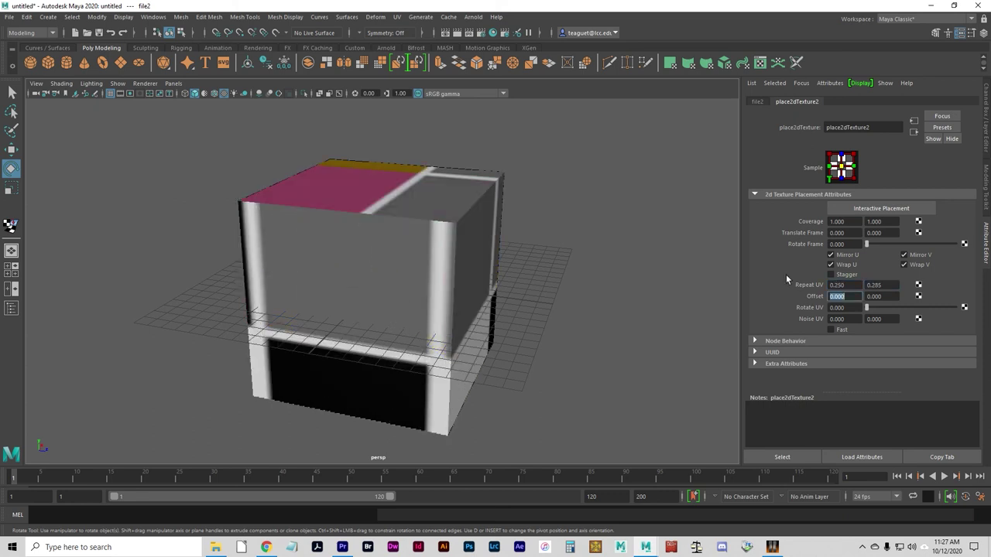
key(shift+Tab)
key(shift+Tab)
text(4)
key(Tab)
text(4)
key(Tab)
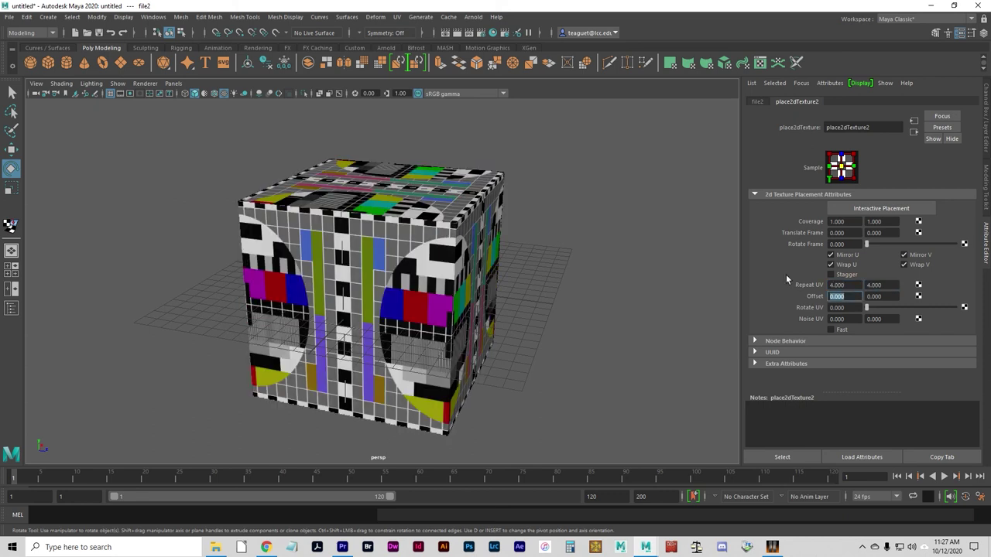
Raise Repeat UV to 8 by 8 and view the tiled cube from lower
click(851, 285)
text(8)
key(Tab)
text(8)
key(Tab)
alt+drag(356, 367, 420, 315)
Select the textured cube and try two tilting rotations, undoing each
click(455, 353)
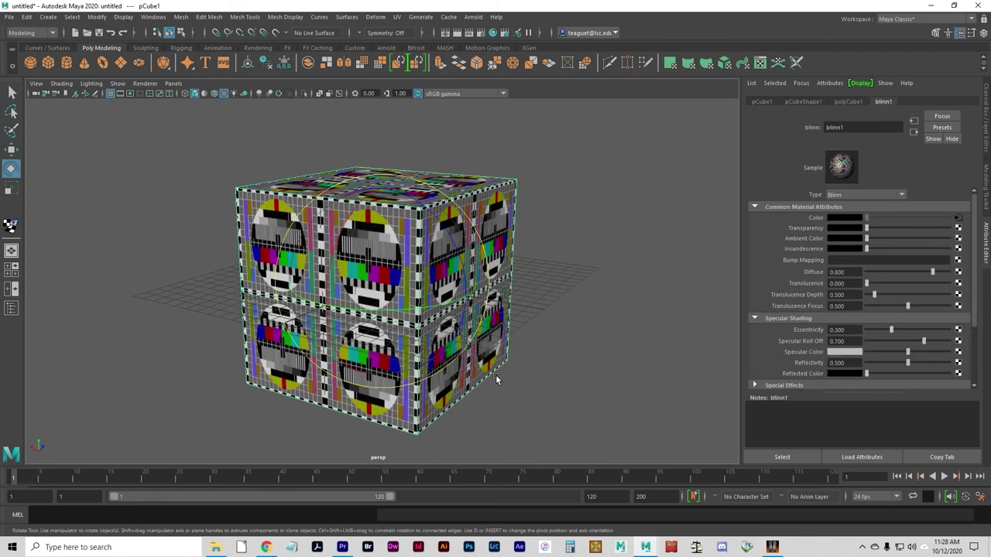
click(514, 397)
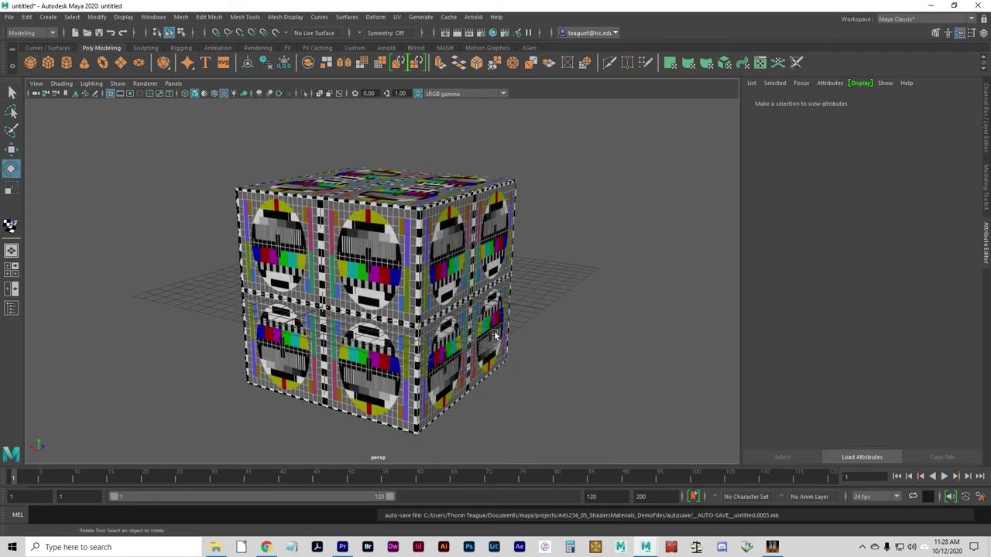
click(487, 349)
click(515, 410)
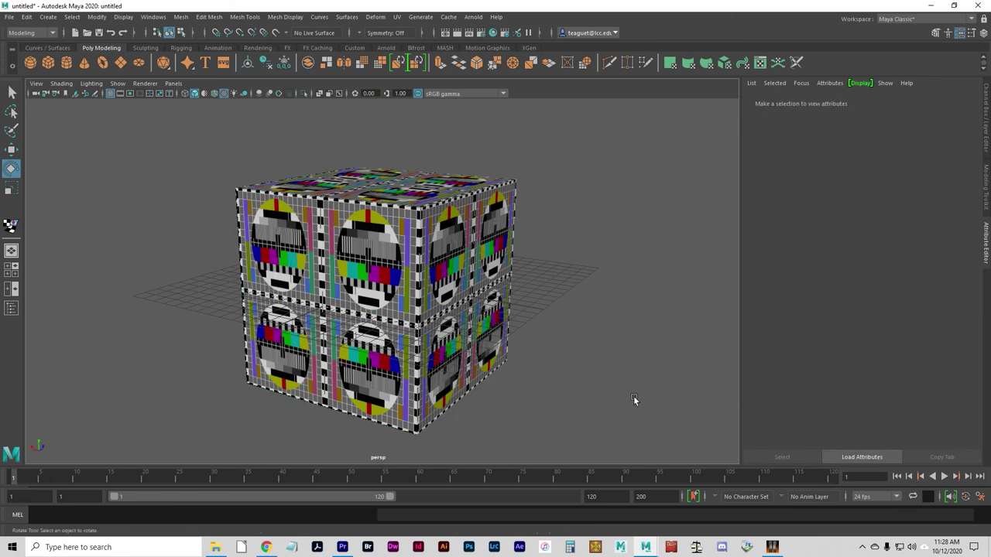
click(496, 314)
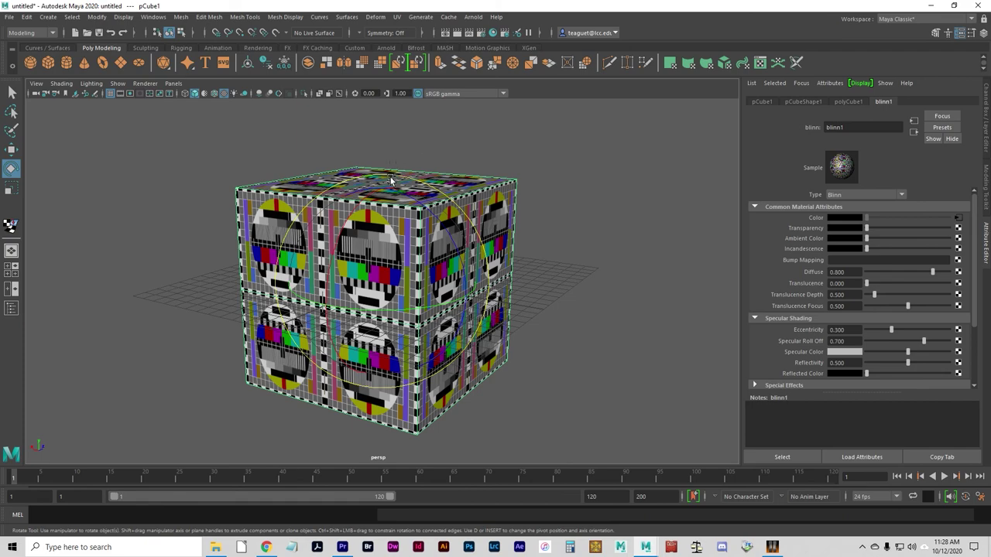
drag(410, 181, 440, 203)
key(ctrl+z)
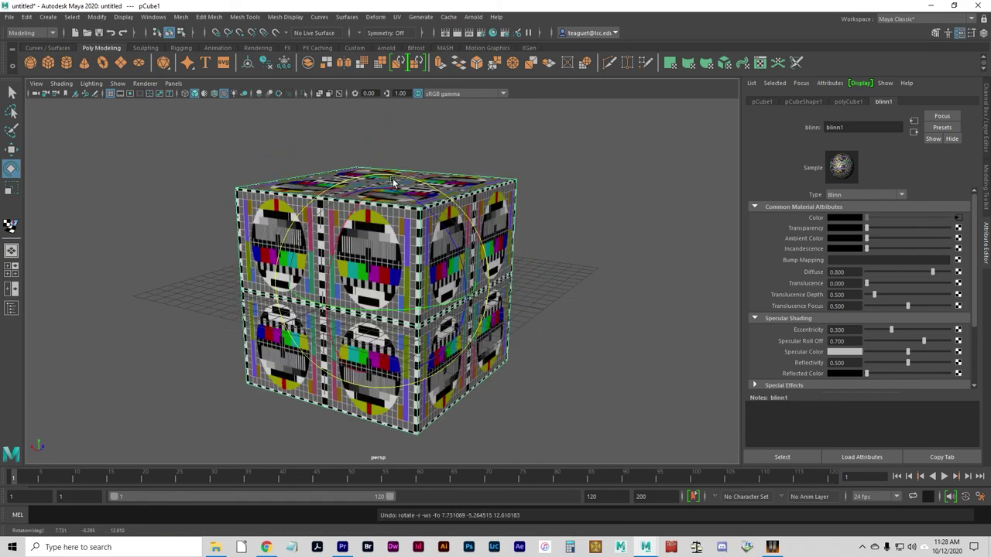
drag(394, 180, 368, 282)
key(ctrl+z)
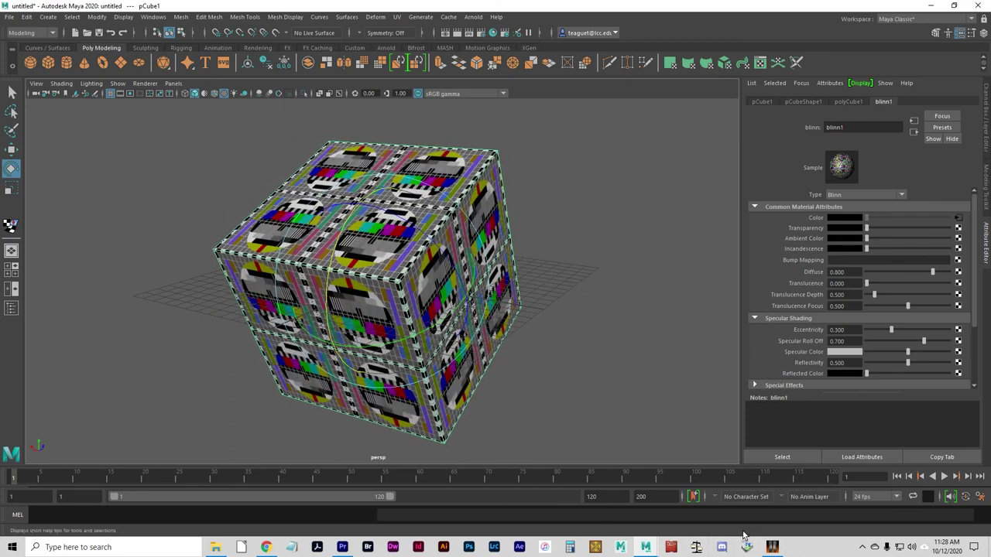